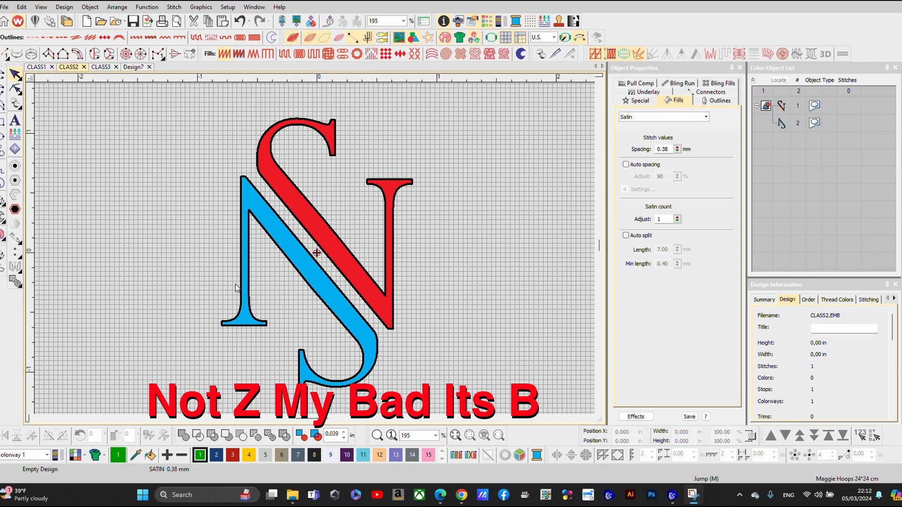
Zoom the monogram to a scale factor of 6 and examine the lower curl of the blue letter.
key("f")
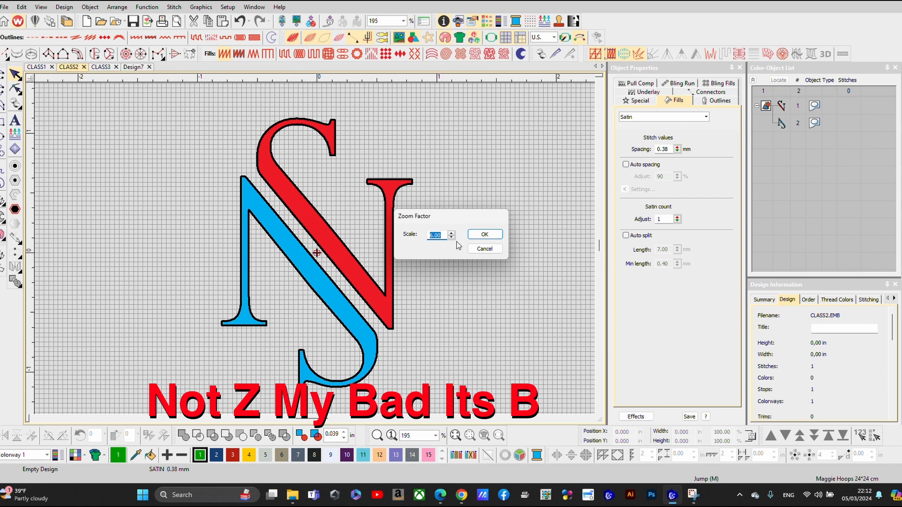
left_click(472, 235)
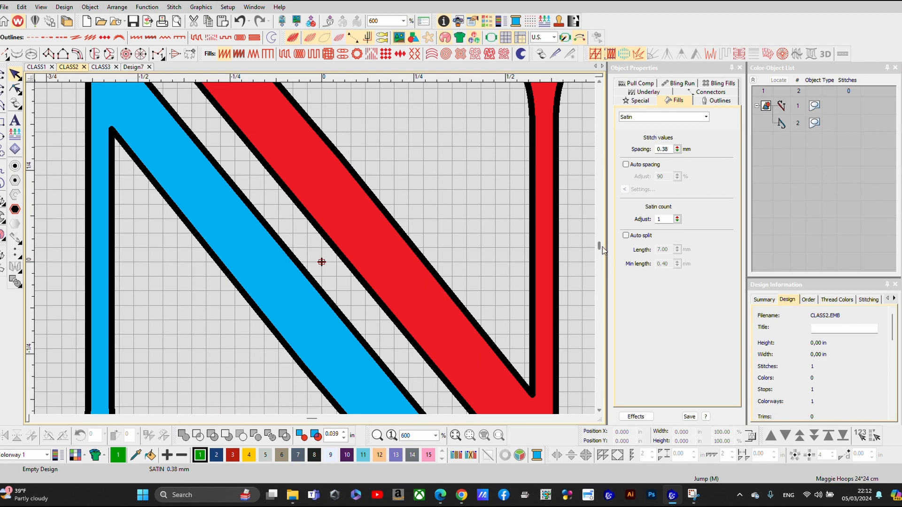
left_click_drag(599, 247, 599, 253)
scroll(280, 232, "up", 5)
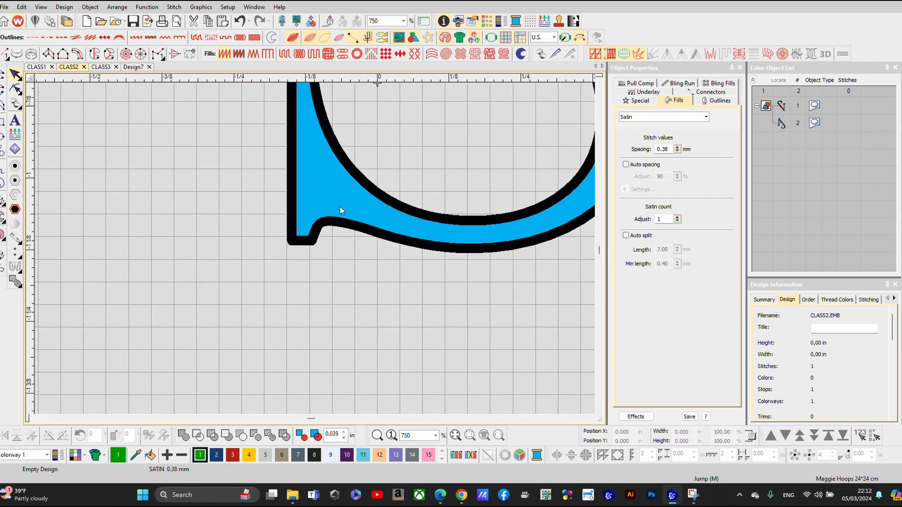
scroll(315, 249, "down", 8)
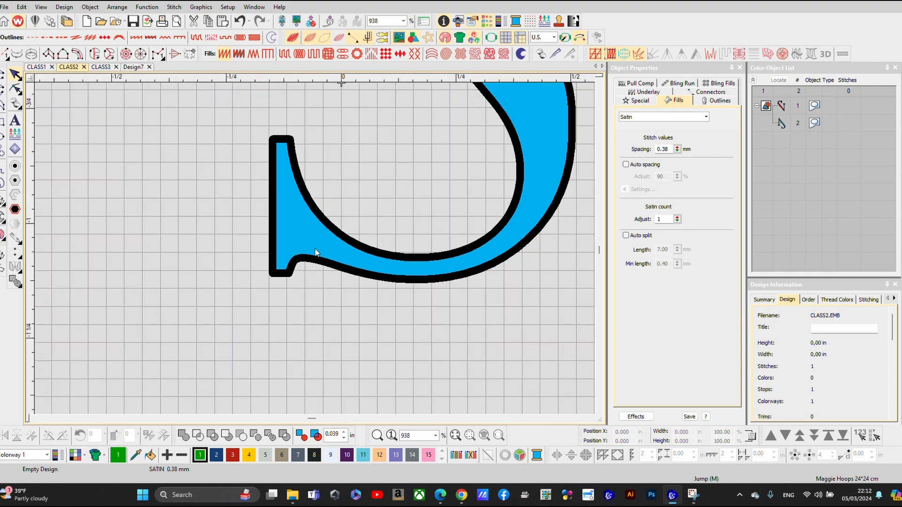
scroll(318, 245, "down", 2)
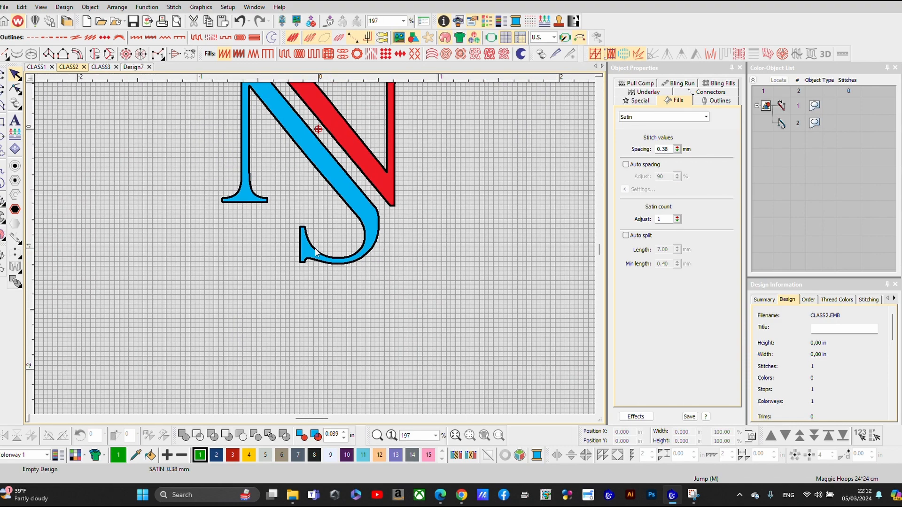
scroll(315, 247, "up", 3)
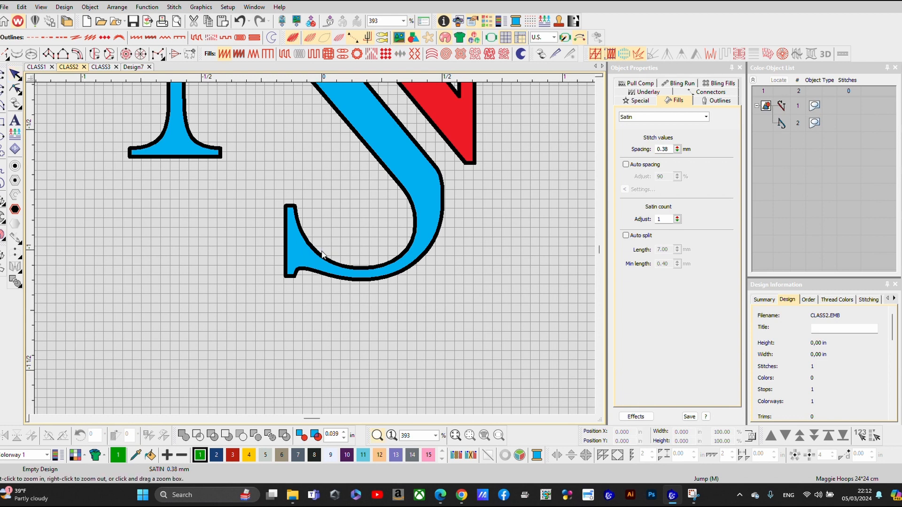
Magnify the end of the blue letter's curl with a zoom box to examine its outline.
left_click(309, 253)
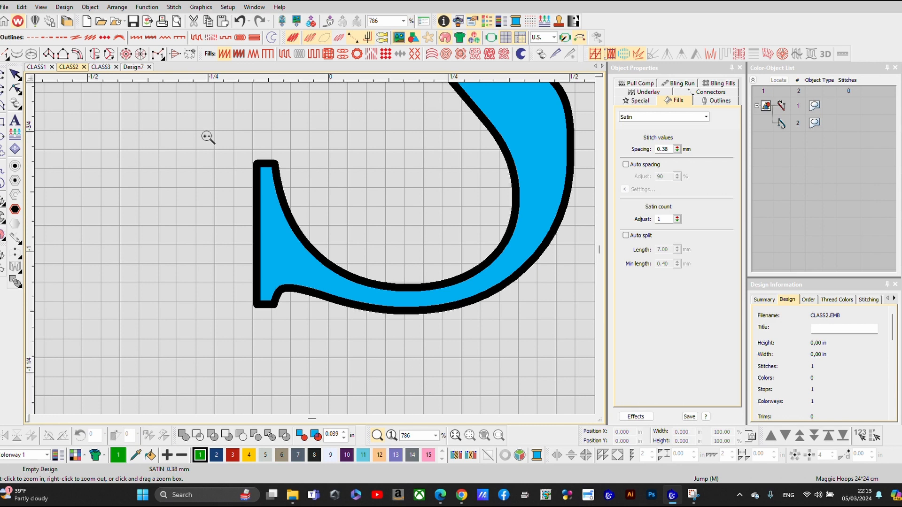
left_click_drag(195, 127, 399, 329)
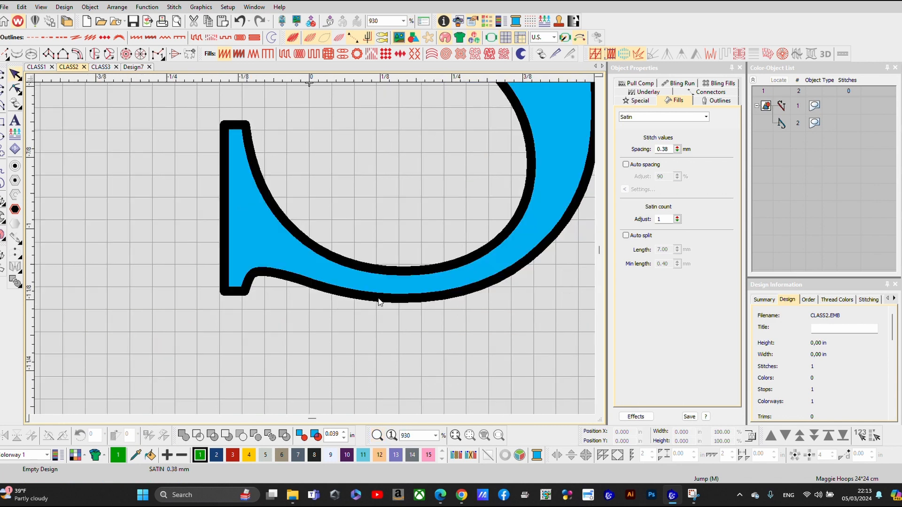
scroll(215, 111, "down", 5)
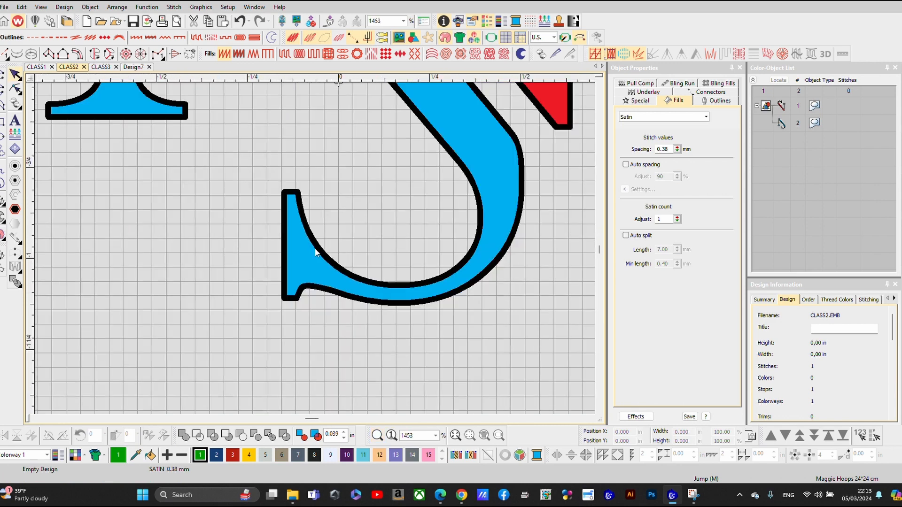
scroll(316, 250, "down", 2)
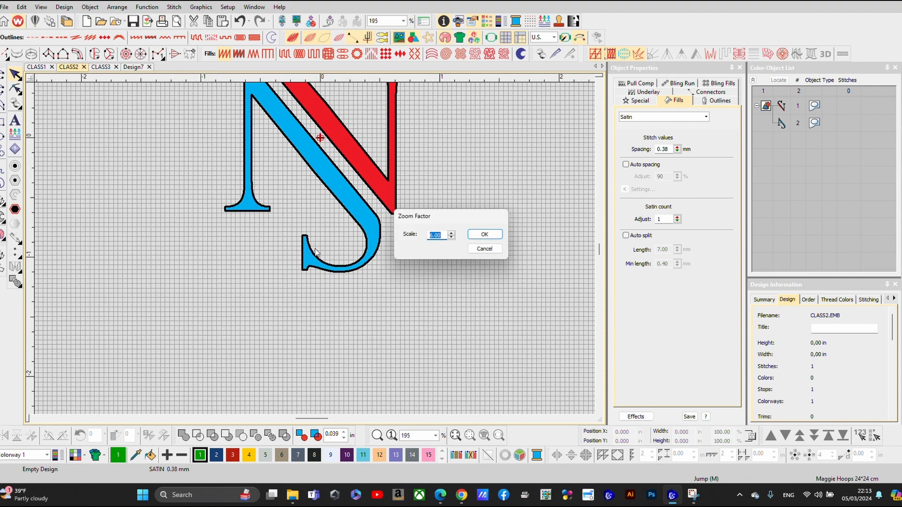
Apply the zoom scale factor of 6 again and return to a view of the whole monogram.
key("f")
left_click(488, 234)
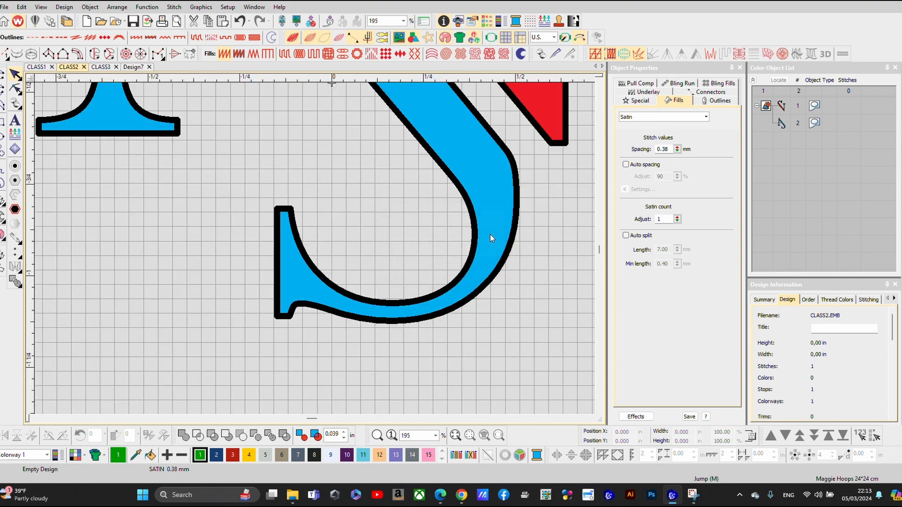
scroll(314, 251, "down", 3)
scroll(315, 249, "down", 4)
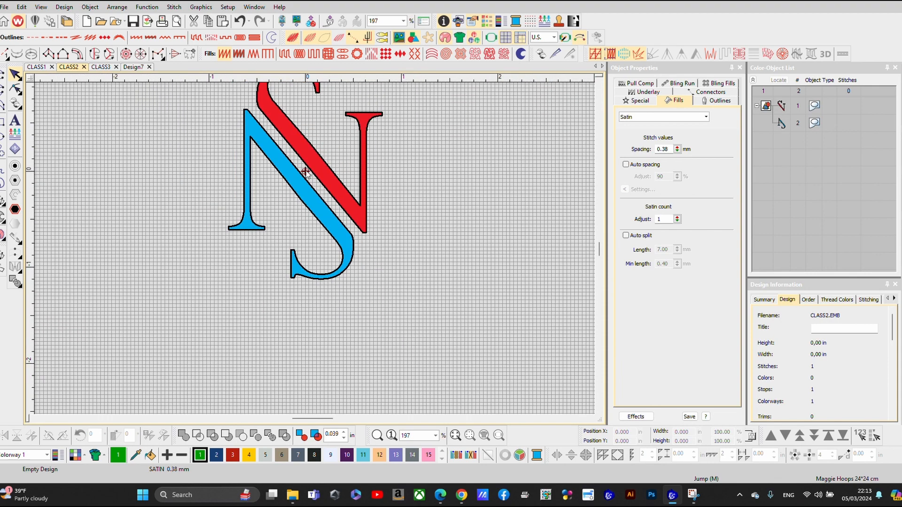
scroll(307, 190, "up", 3)
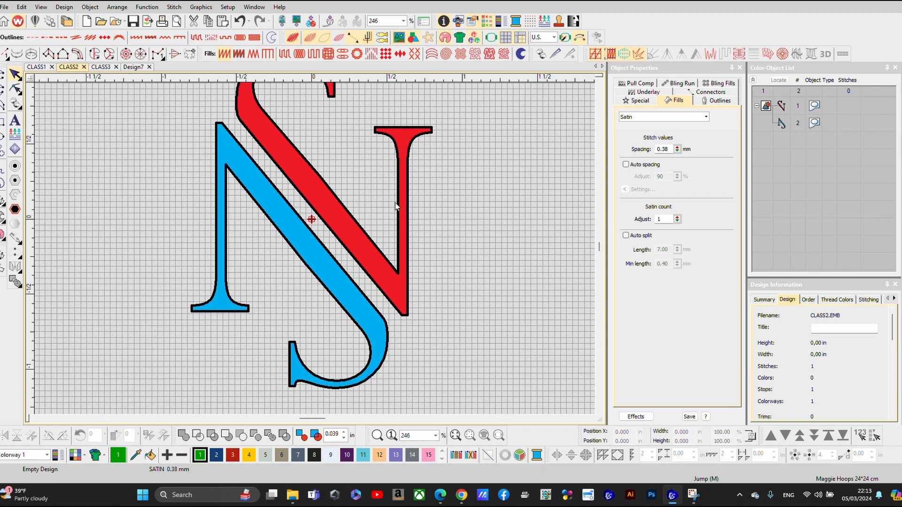
scroll(300, 263, "down", 1)
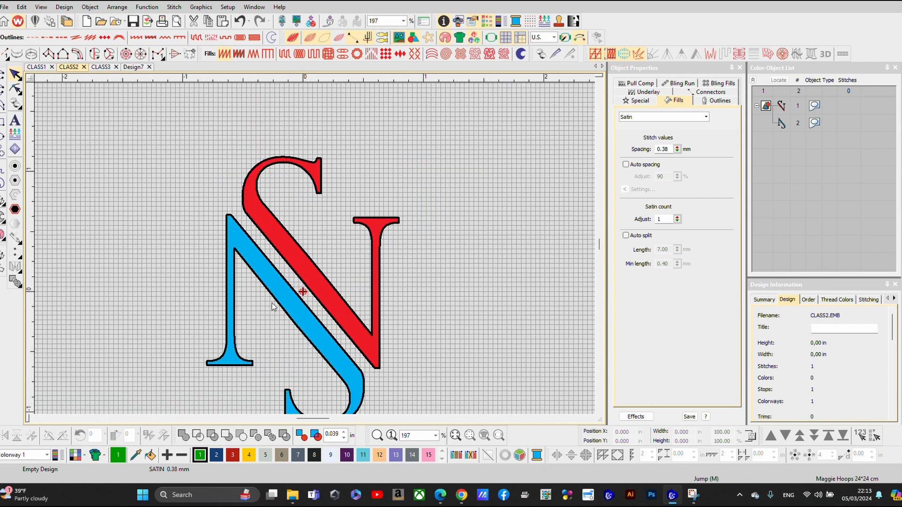
scroll(271, 302, "down", 1)
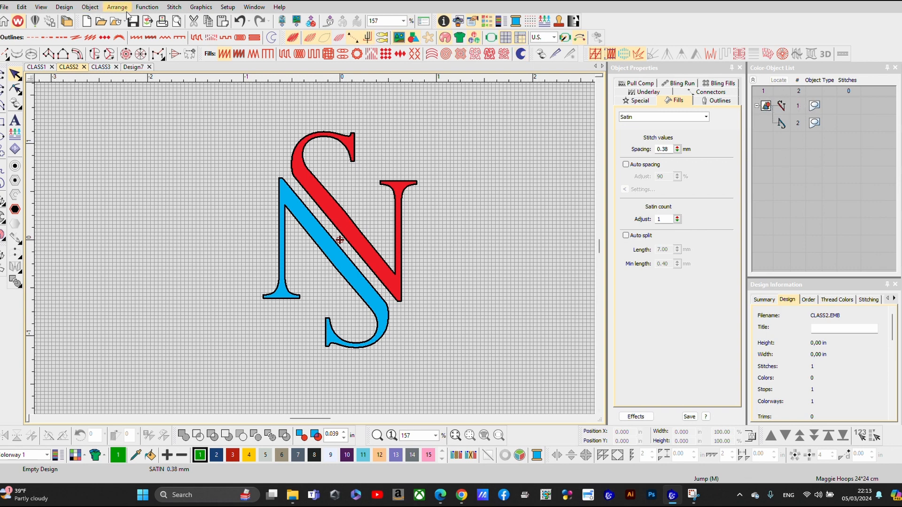
Lock the red and blue letter vectors together from the Color-Object List and test that they resist selection.
left_click(253, 8)
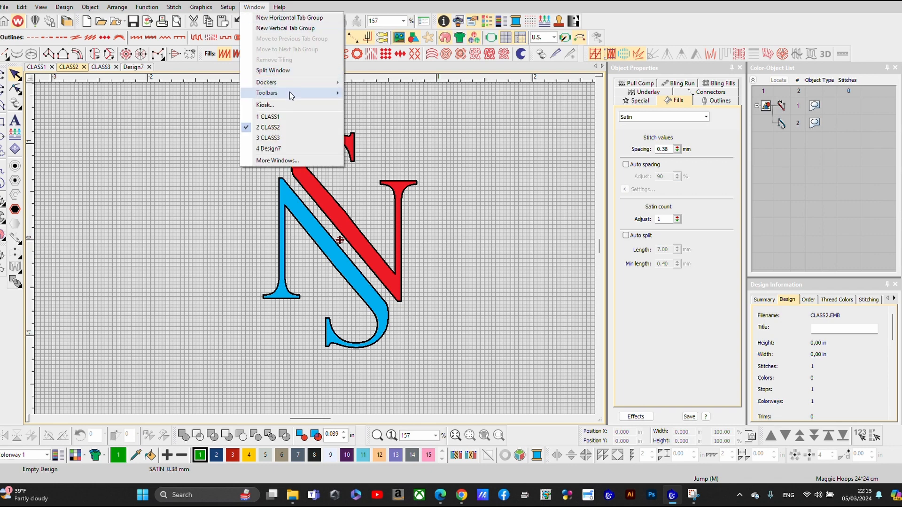
mouse_move(291, 92)
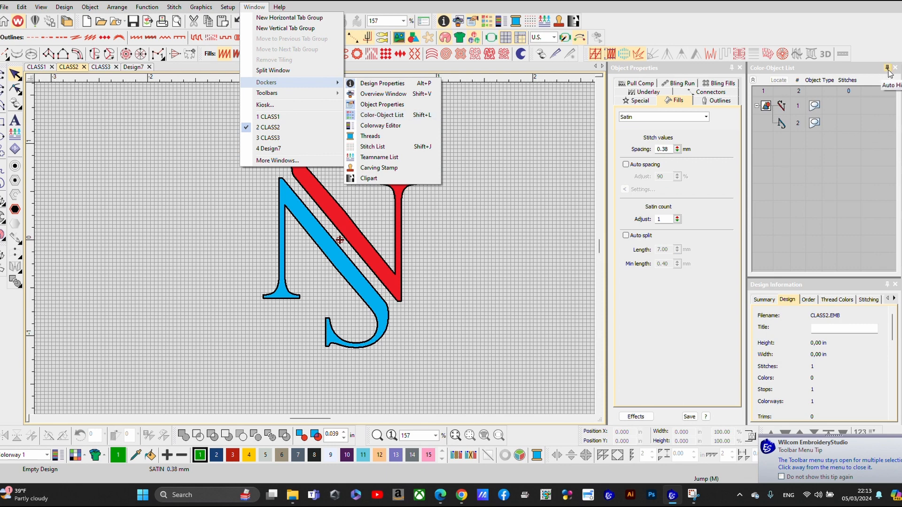
left_click(769, 105)
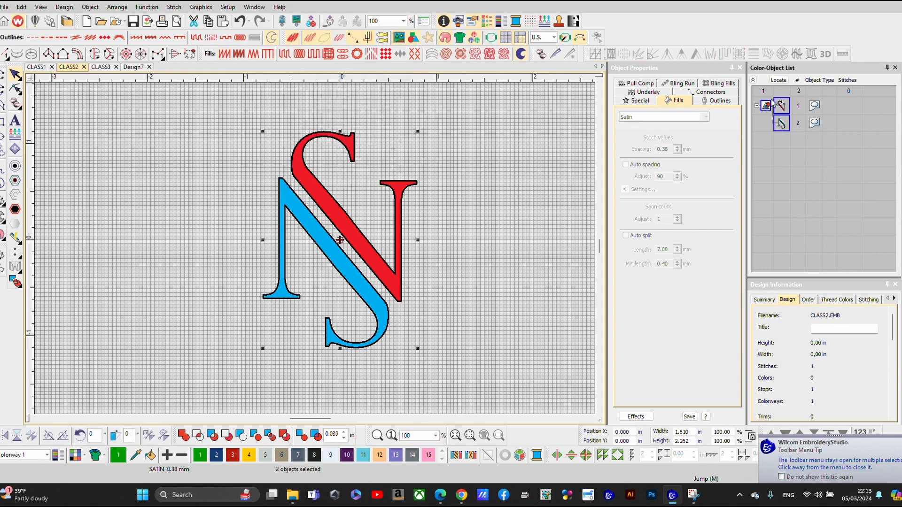
key("k")
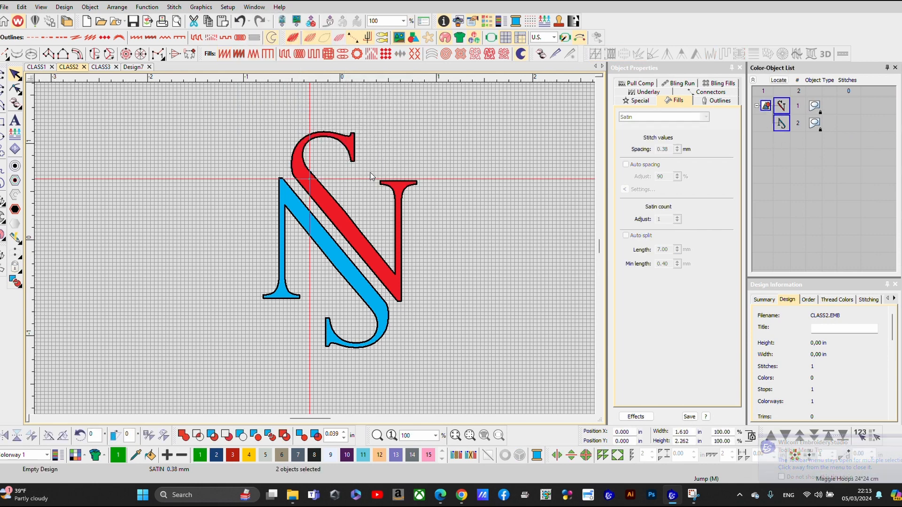
left_click(309, 179)
mouse_move(242, 134)
left_mouse_down()
mouse_move(421, 290)
mouse_move(475, 308)
left_mouse_up()
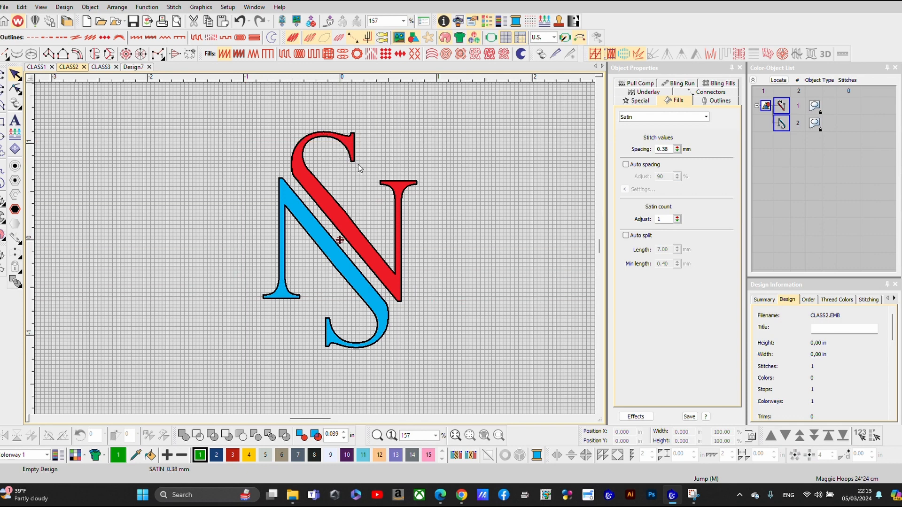
Unlock all locked objects and select both letter vectors on the canvas.
left_click(781, 105)
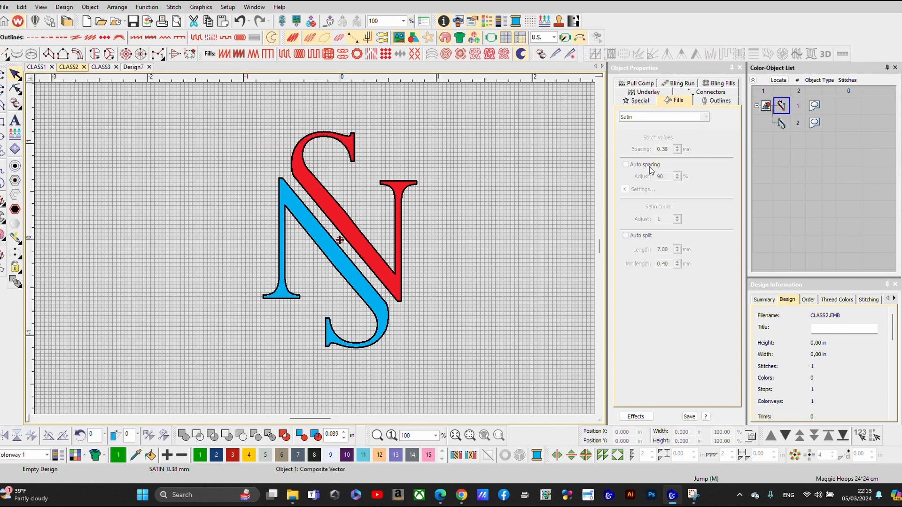
key("shift+k")
left_click(315, 183)
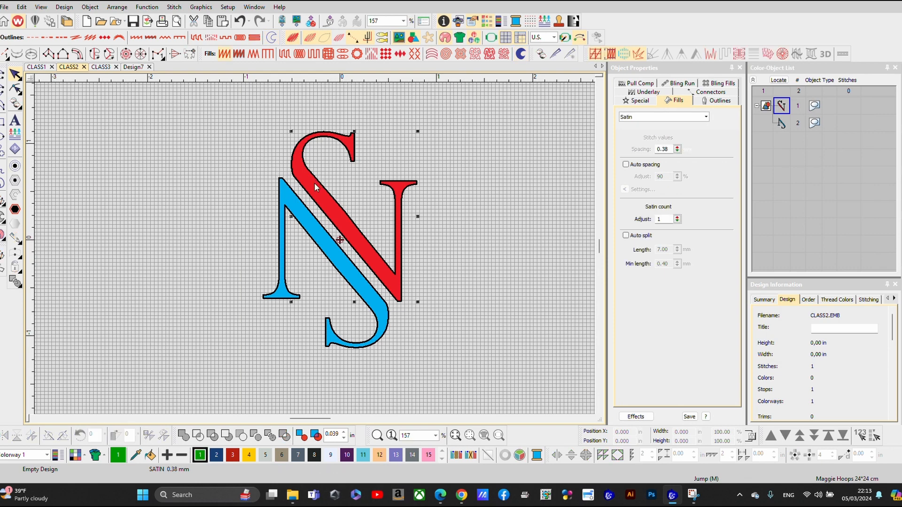
left_click_drag(180, 107, 446, 352)
scroll(439, 262, "down", 1)
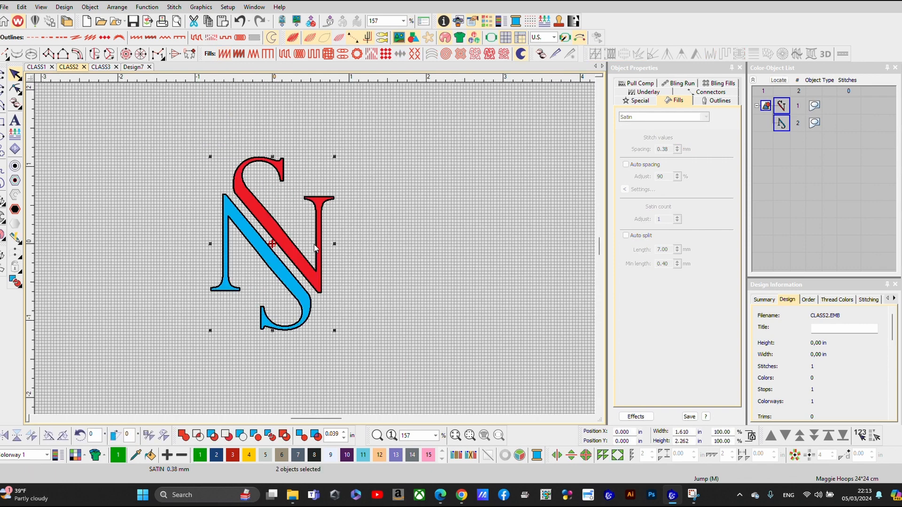
left_click(91, 7)
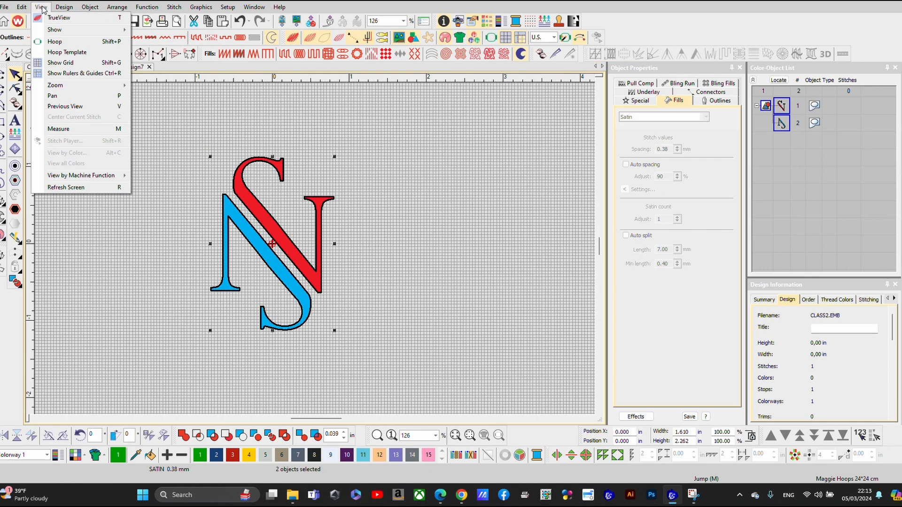
mouse_move(27, 9)
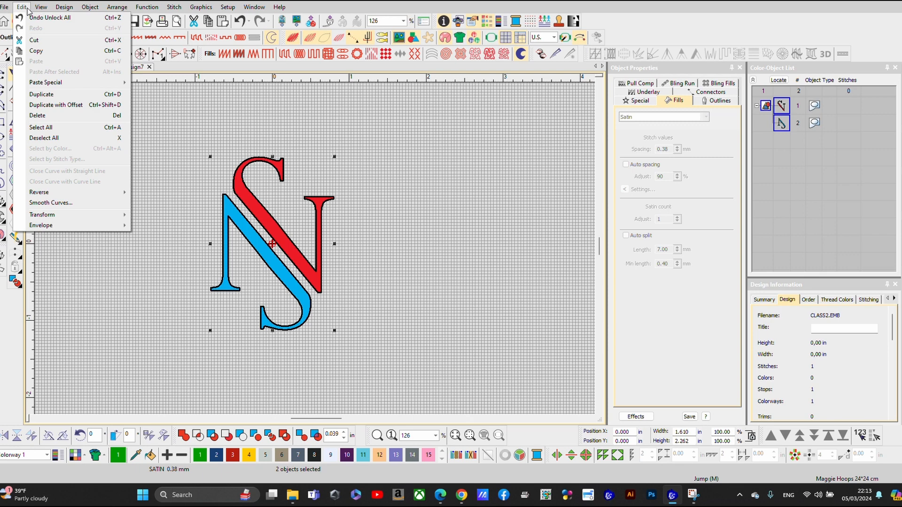
left_click(468, 288)
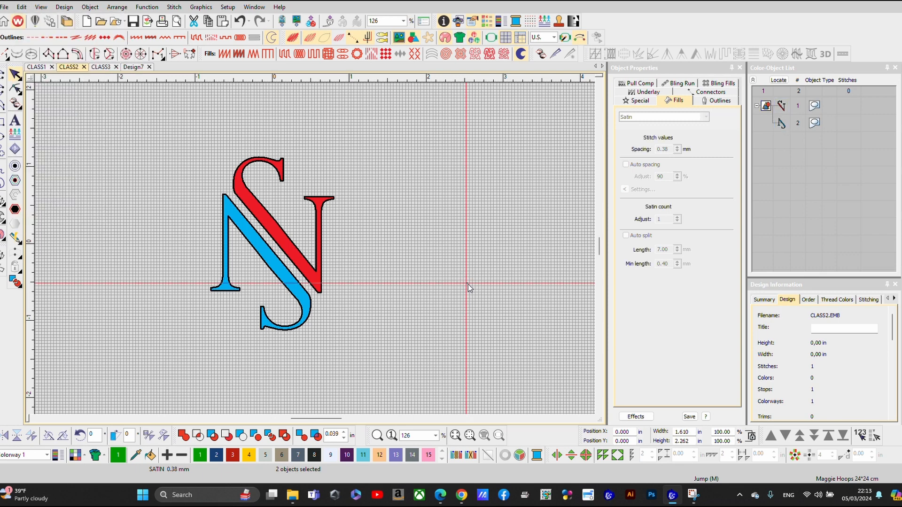
Set the X position of both letter vectors to 0 and lock them.
left_click_drag(161, 136, 459, 383)
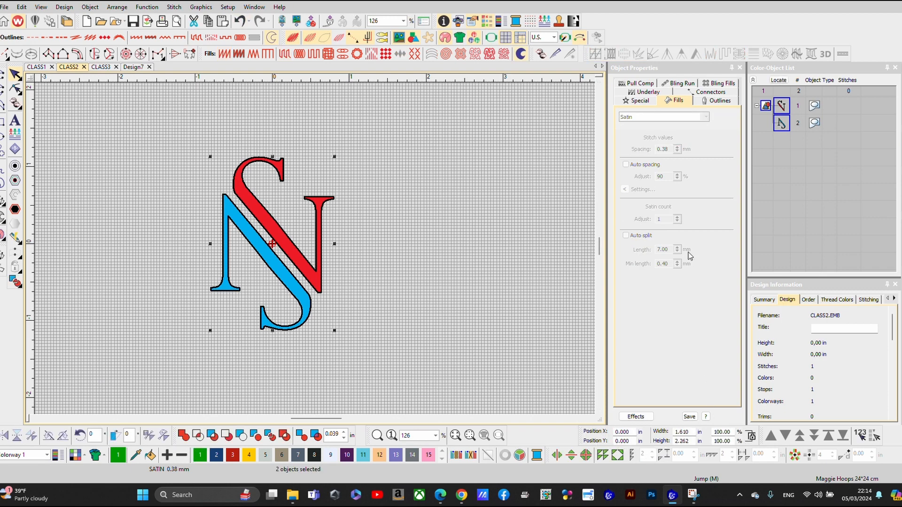
left_click(627, 432)
type("0")
key("Tab")
key("Return")
key("k")
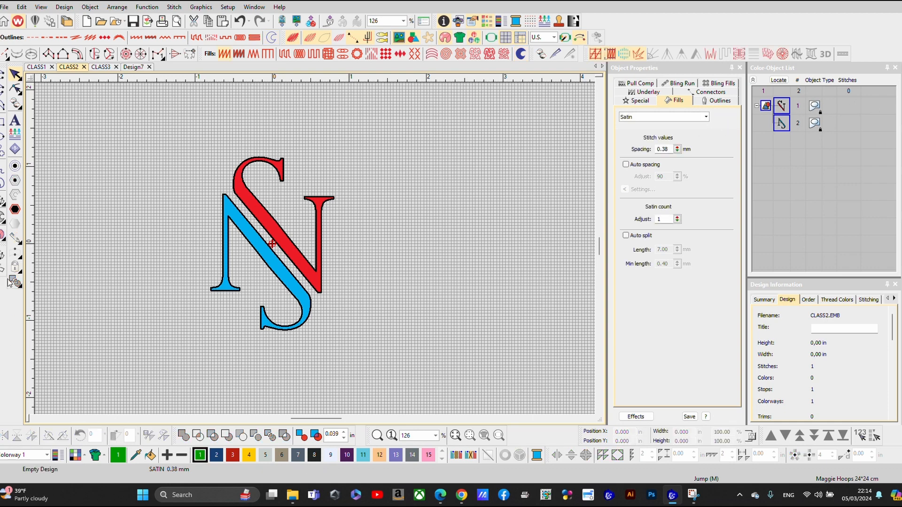
Digitize a four-point satin column about 0.60 in high and 0.48 in wide over the upper corner of the blue letter.
scroll(218, 304, "up", 2)
scroll(345, 193, "down", 2)
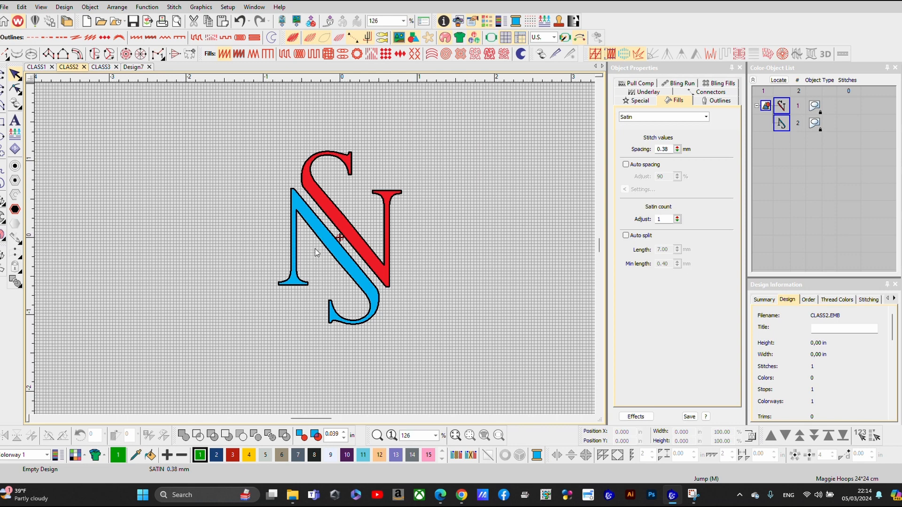
scroll(325, 236, "up", 2)
scroll(314, 249, "down", 1)
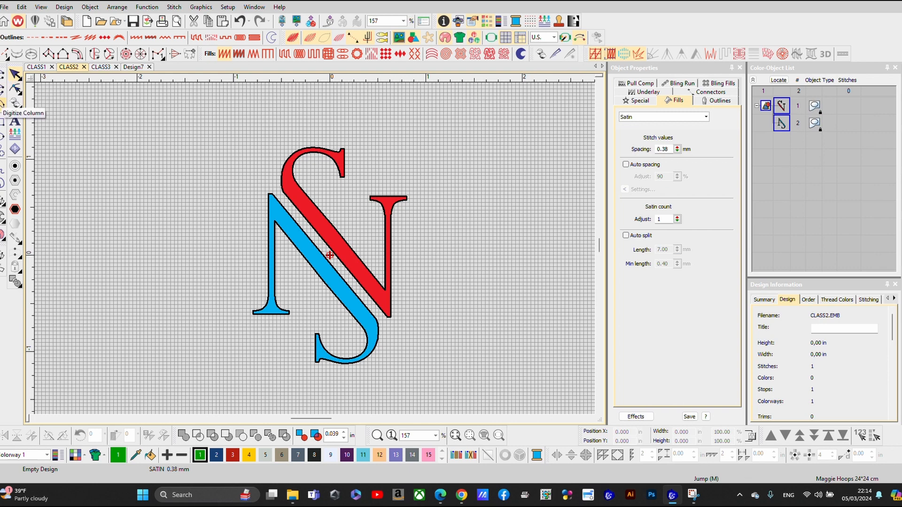
left_click(3, 106)
left_click(257, 183)
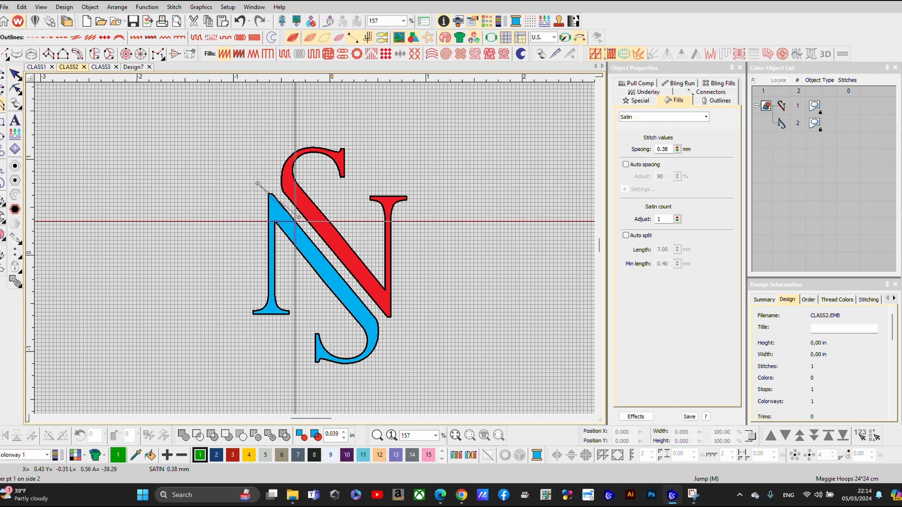
left_click(299, 217)
left_click(254, 236)
left_click(291, 239)
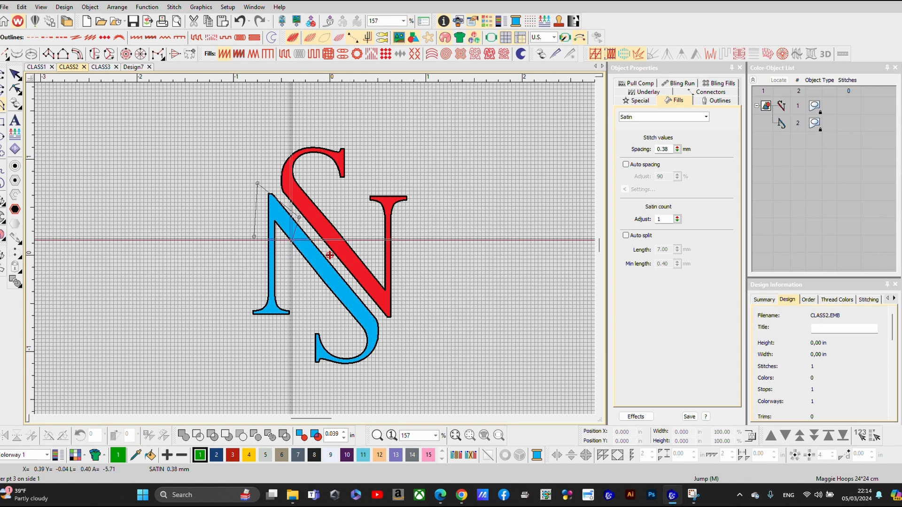
key("Return")
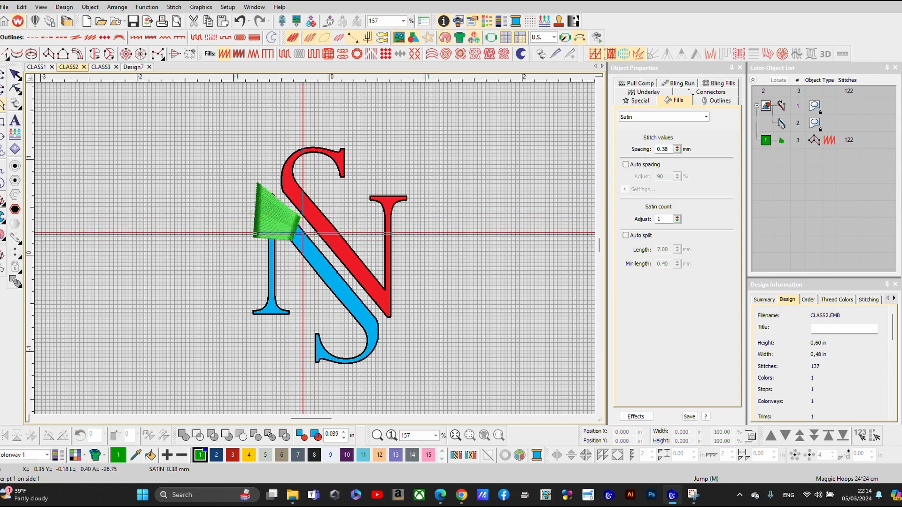
Inspect the green satin column up close, toggling TrueView off and back on.
scroll(251, 212, "up", 3)
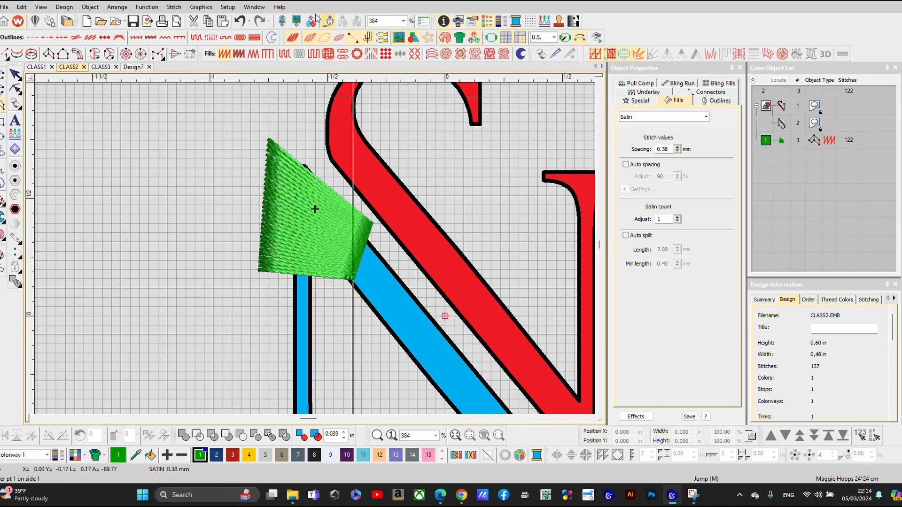
left_click(292, 37)
left_click(292, 37)
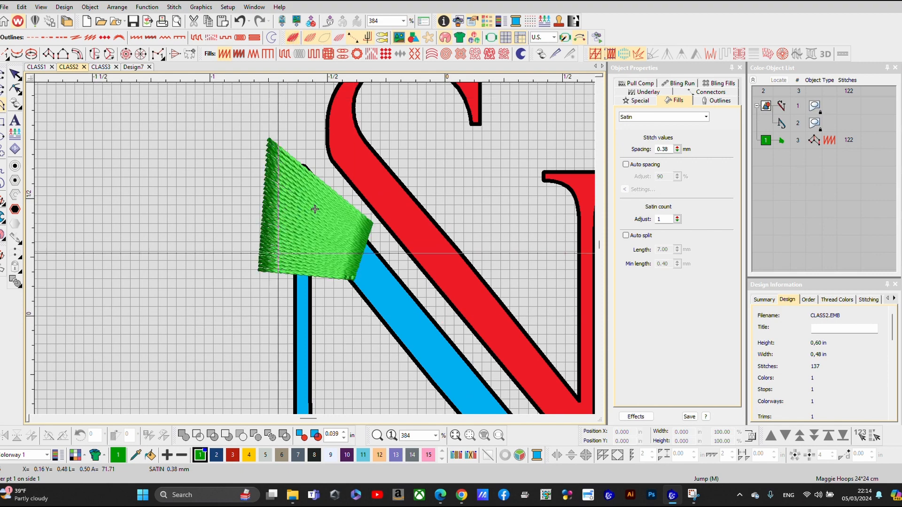
Compare the green satin column with TrueView on and off, leaving the stitches displayed as plain lines.
key("t")
key("t")
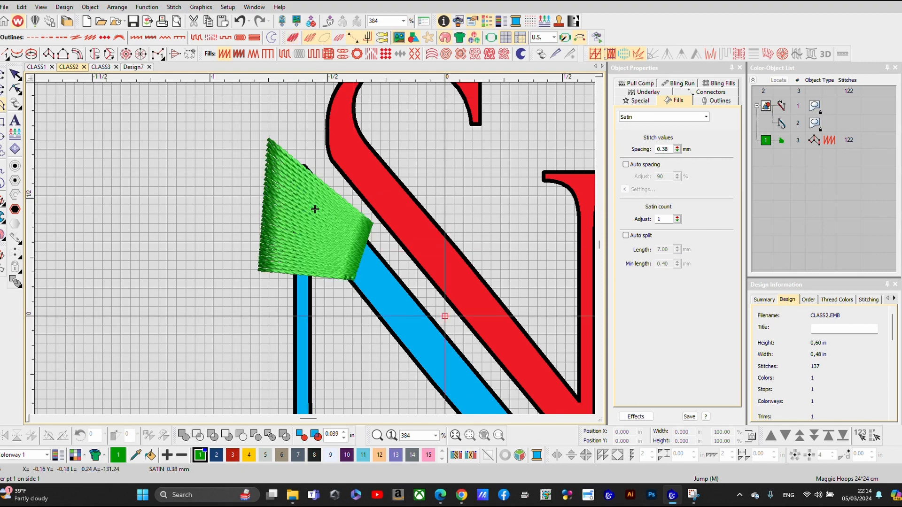
key("t")
key("t")
key("t")
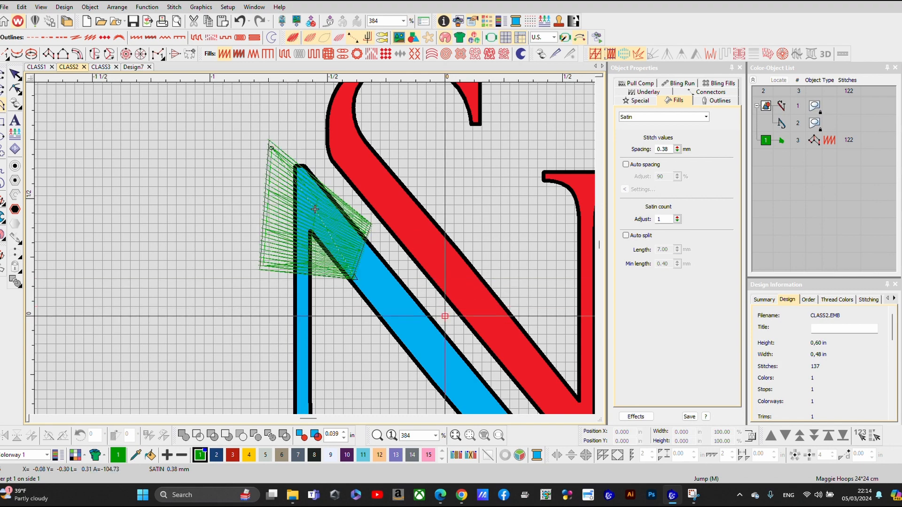
key("t")
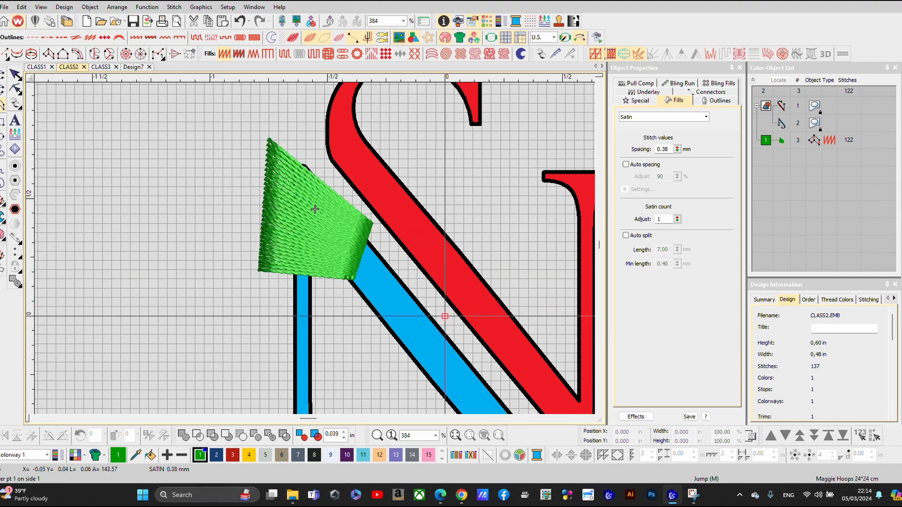
key("t")
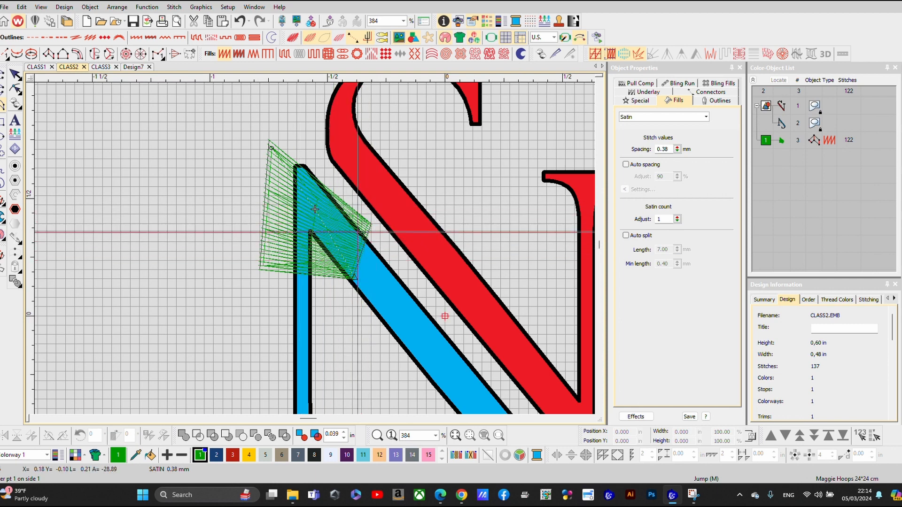
Digitize a second four-point satin column about 0.34 in high and 0.25 in wide across the blue letter's diagonal, below the first.
left_click(358, 231)
left_click(343, 269)
left_click(365, 313)
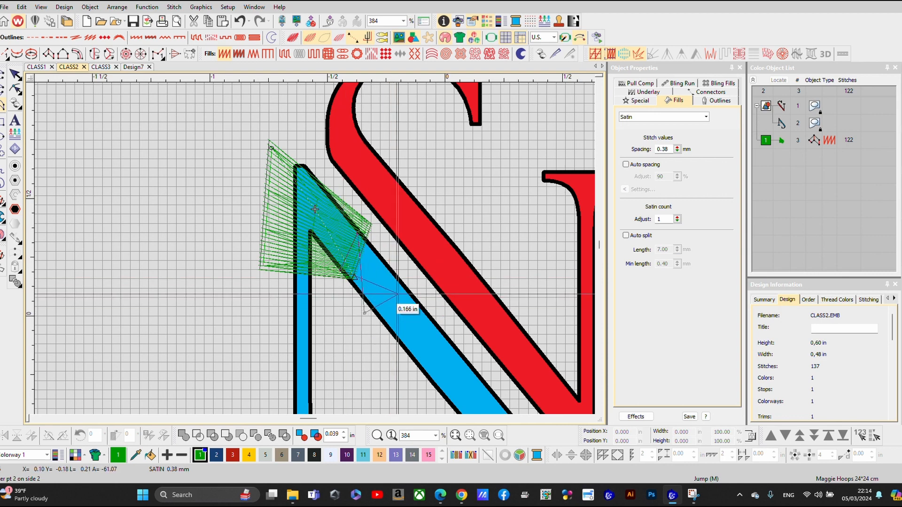
left_click(398, 295)
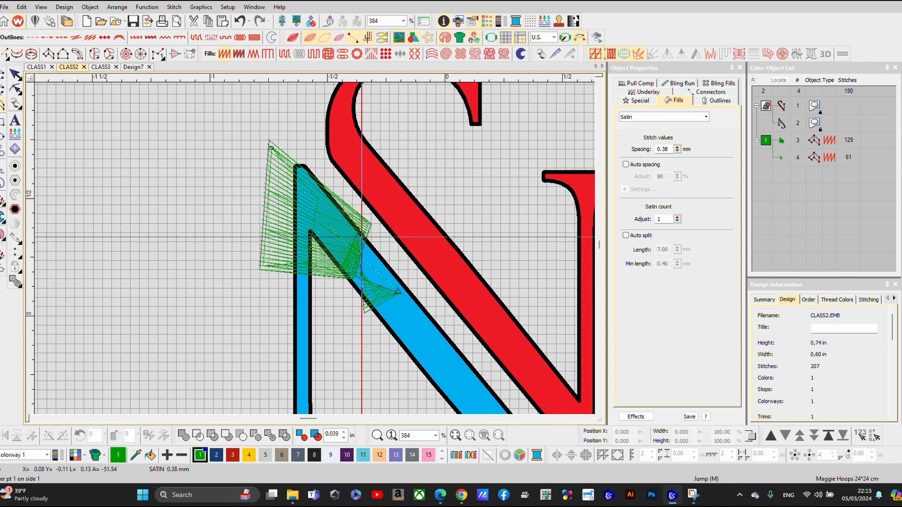
key("Return")
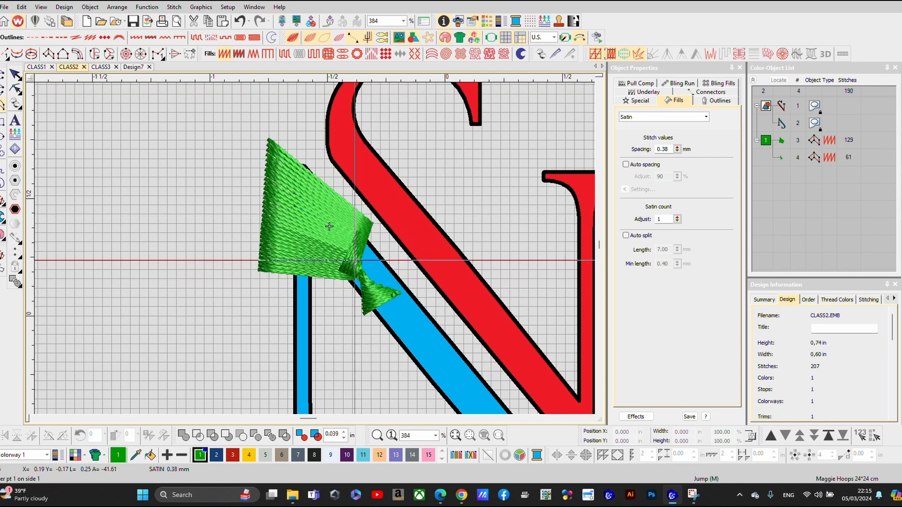
Delete the small second satin column on the blue diagonal.
left_click(15, 75)
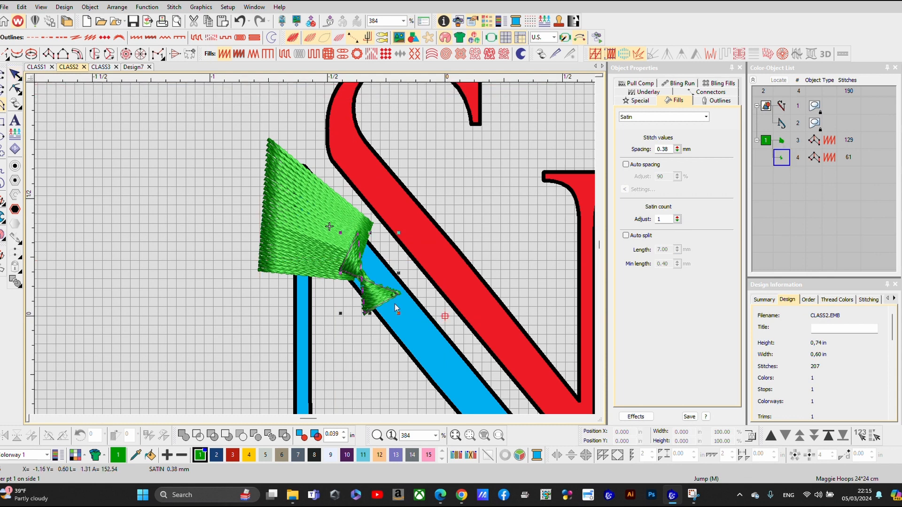
left_click(373, 298)
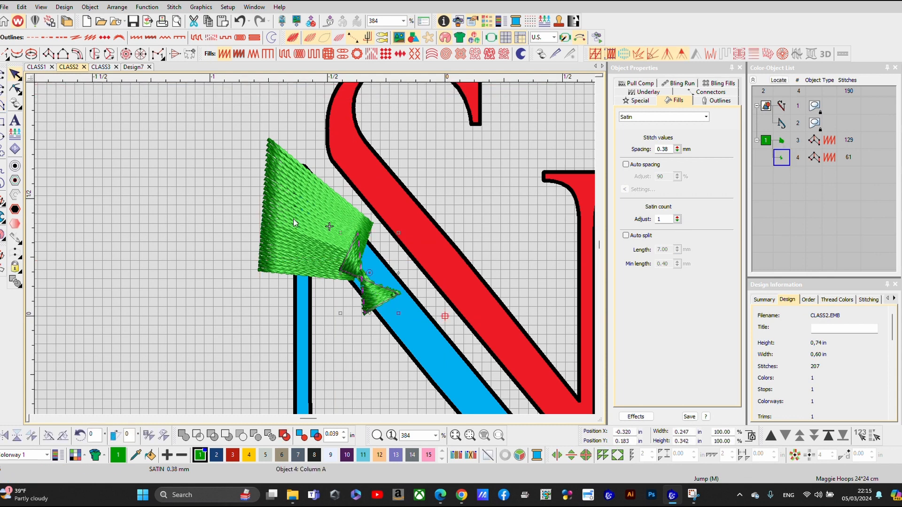
key("Delete")
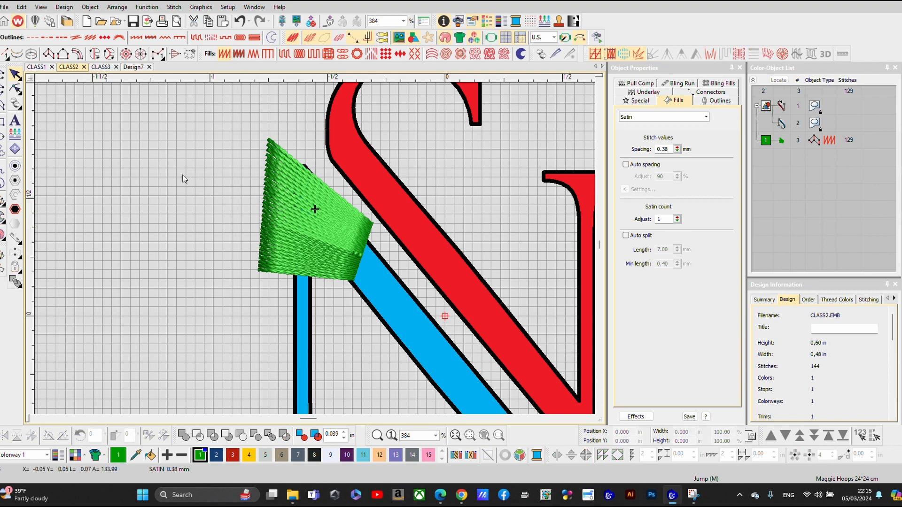
Reshape the remaining green column by moving its upper right corner node onto the outer edge of the blue diagonal.
left_click(302, 221)
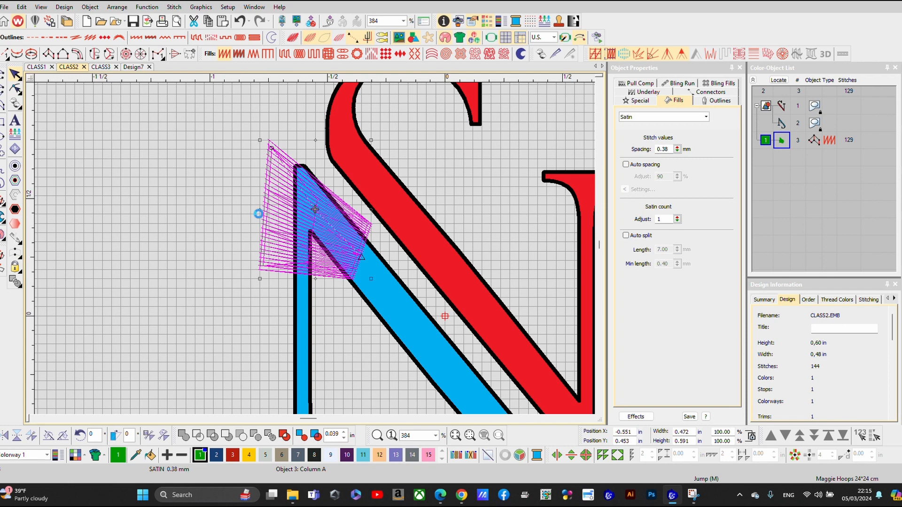
key("h")
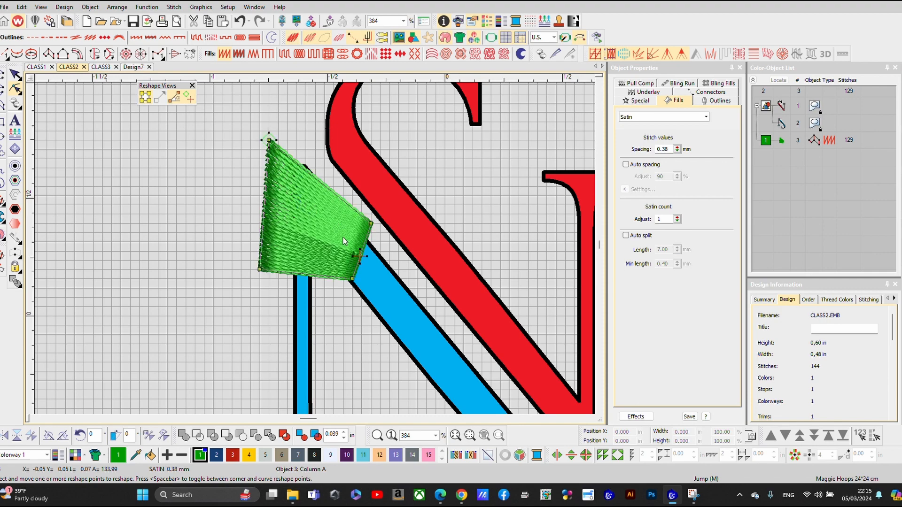
key("t")
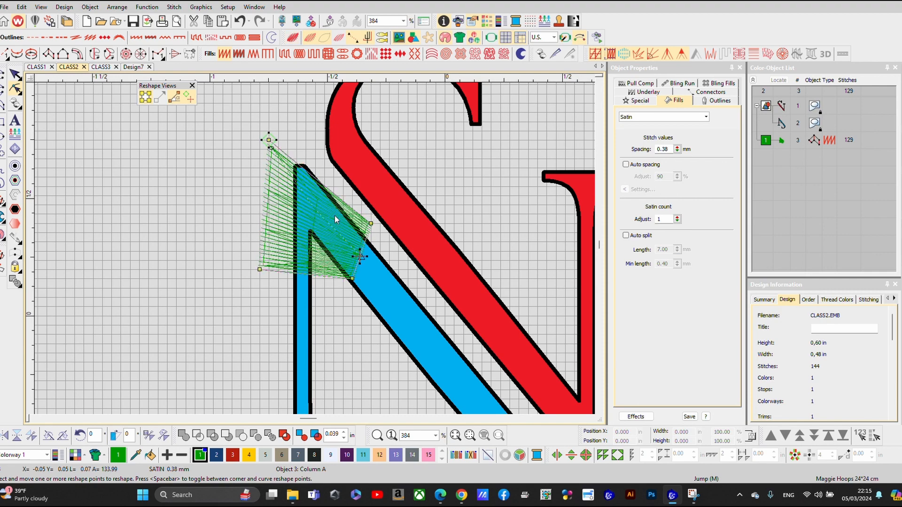
scroll(315, 249, "up", 2)
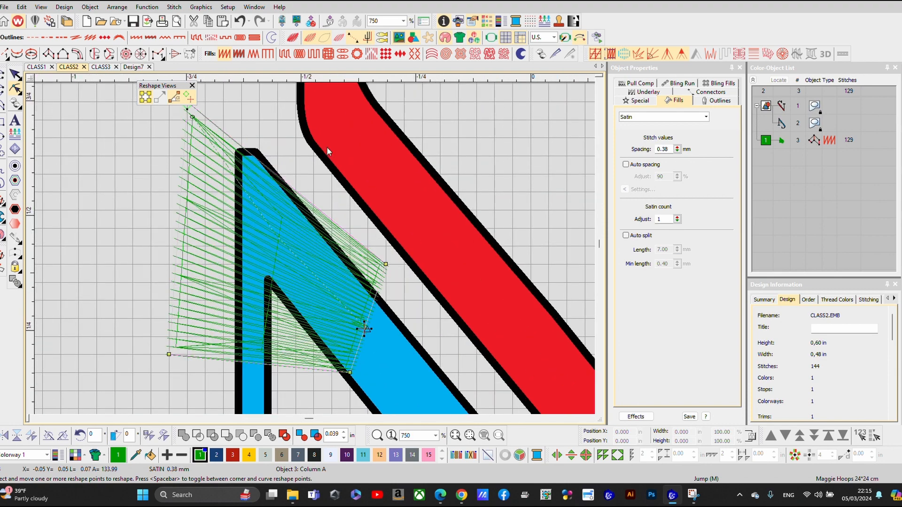
left_click_drag(386, 263, 380, 289)
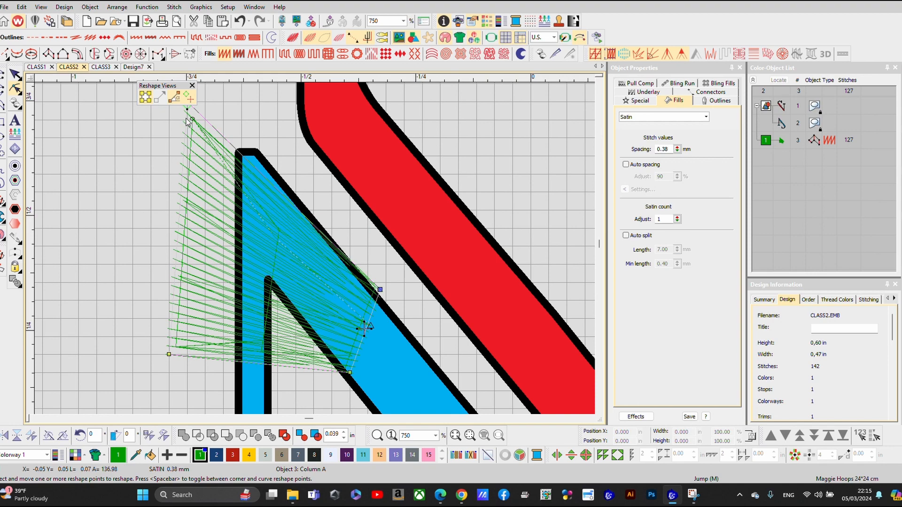
Move the column's top node to the blue letter's tip and its lower left node onto the outer edge of the stem.
scroll(189, 116, "down", 1)
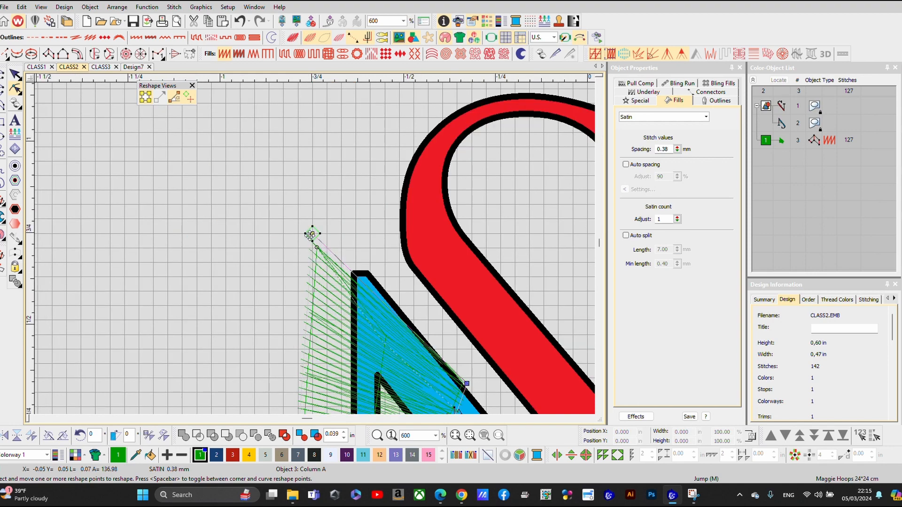
left_click_drag(312, 234, 360, 259)
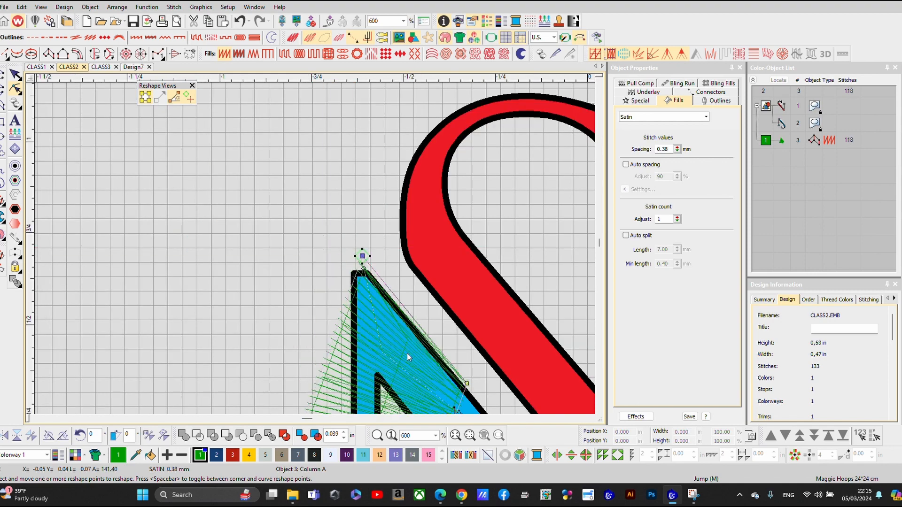
scroll(407, 353, "down", 1)
scroll(315, 250, "down", 2)
left_click_drag(259, 290, 345, 263)
scroll(295, 247, "up", 2)
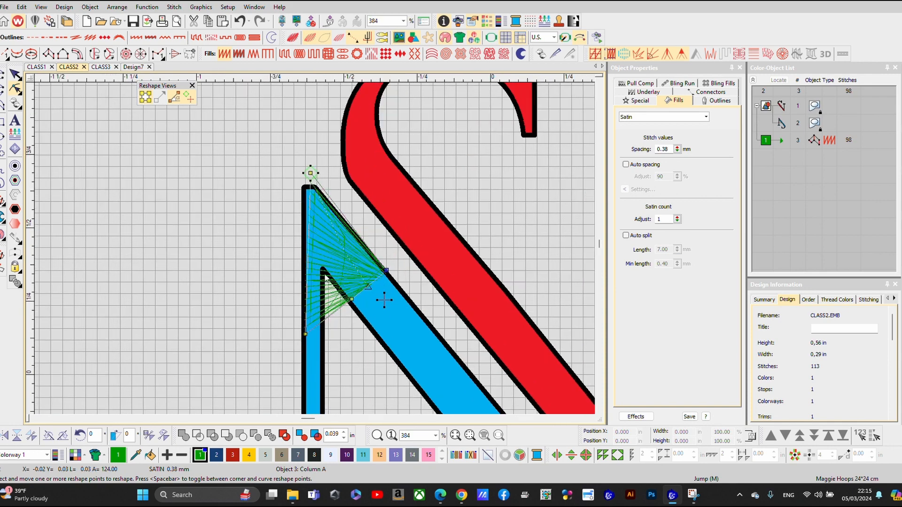
Shift the column's lower right node into the gap beside the stem and add a node at the diagonal's inner edge.
left_click(333, 313)
left_click_drag(352, 299, 337, 310)
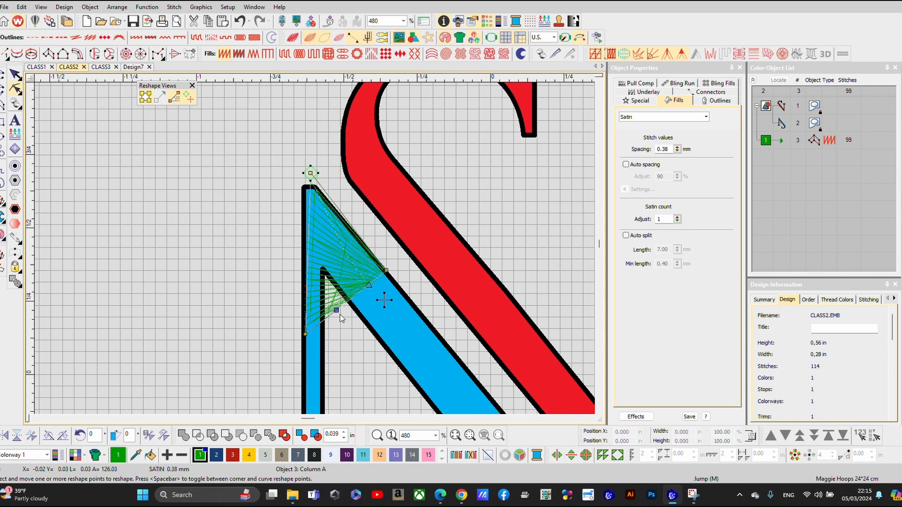
left_click(350, 299)
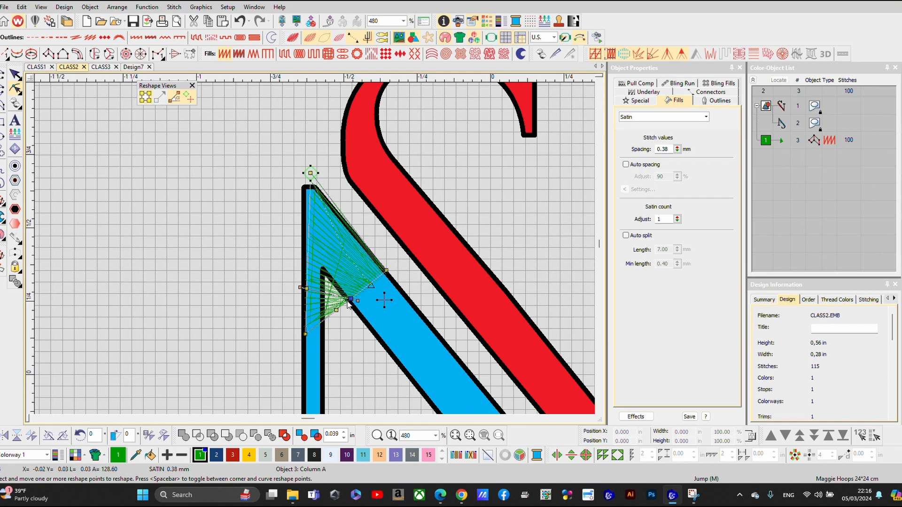
Move the added node down along the diagonal's inner edge and toggle it between corner and curve.
scroll(350, 311, "up", 8)
scroll(347, 219, "up", 1)
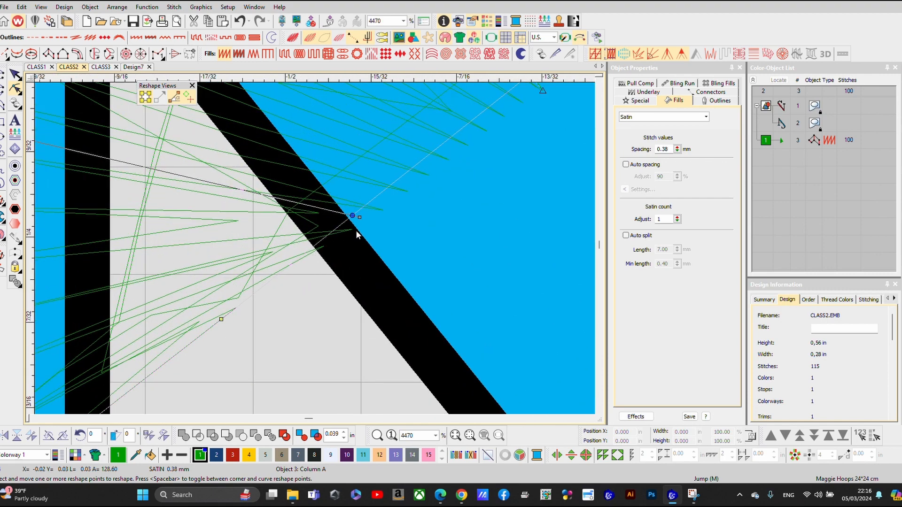
left_click_drag(353, 216, 415, 329)
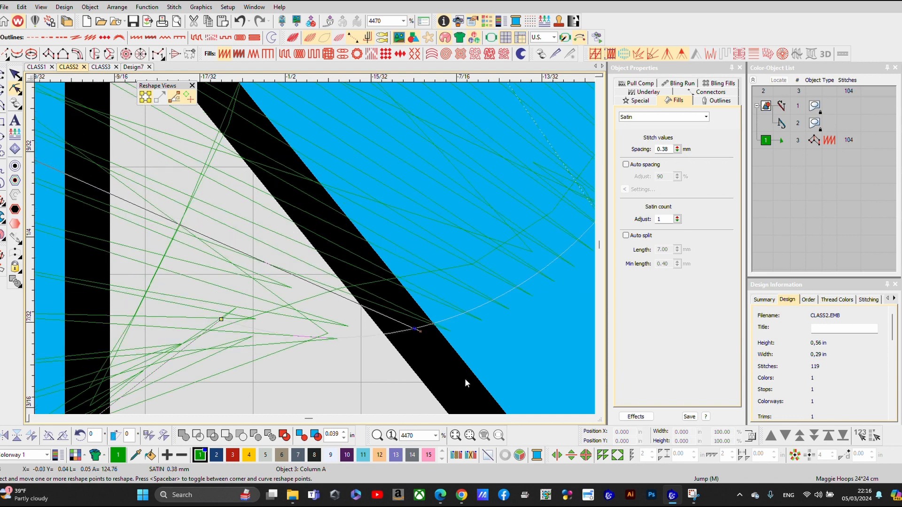
key("space")
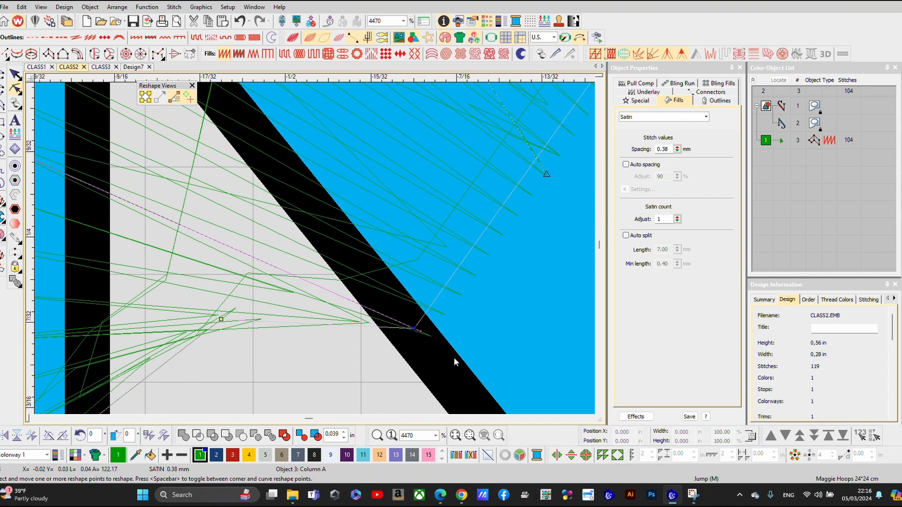
key("space")
key("space")
key("space")
key("space")
key("space")
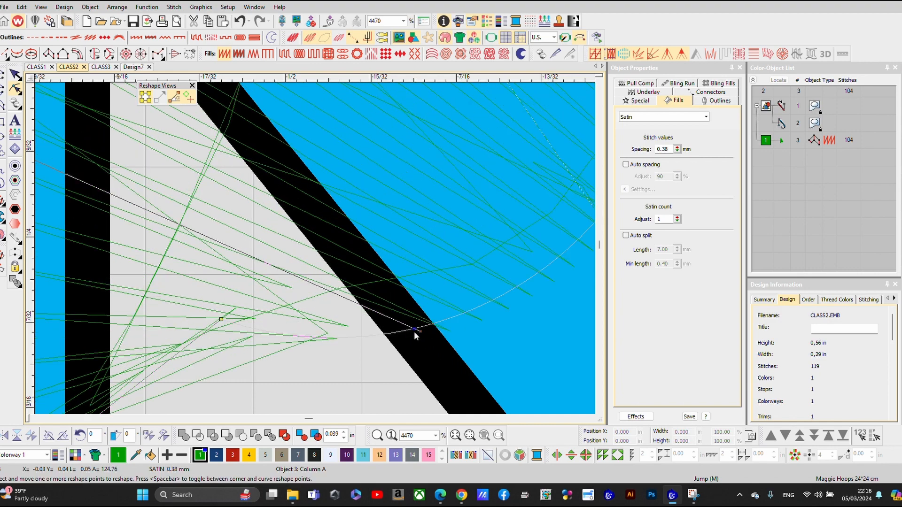
Move the column's lower node from the gap to the inner corner between the blue stem and diagonal.
scroll(411, 331, "down", 5)
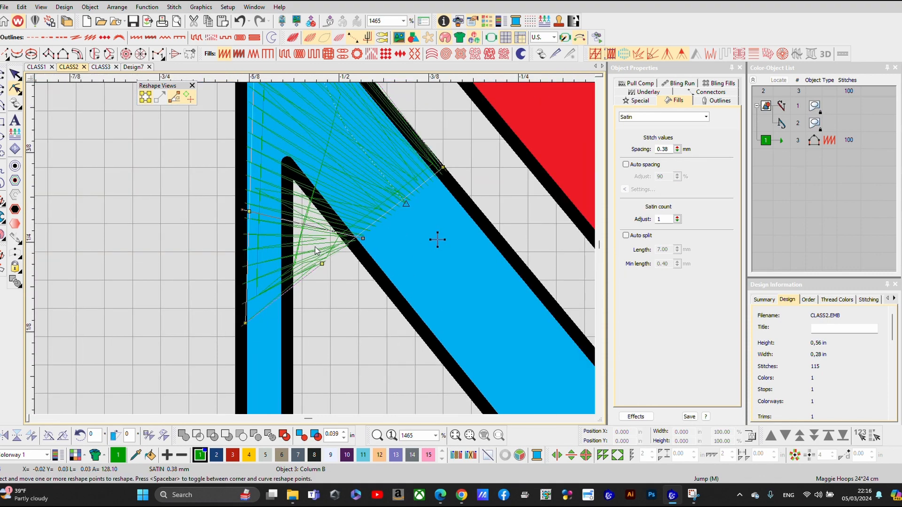
scroll(315, 250, "down", 1)
scroll(315, 251, "up", 2)
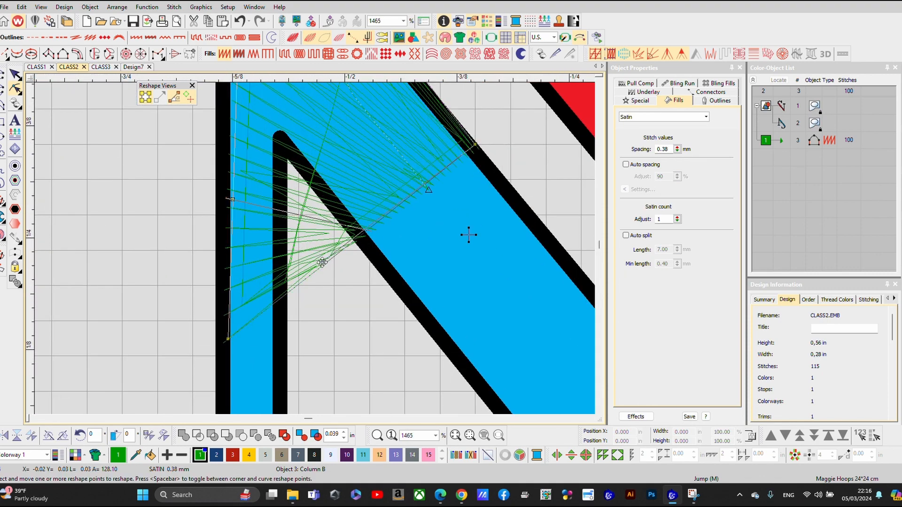
left_click_drag(322, 262, 282, 147)
scroll(316, 252, "down", 3)
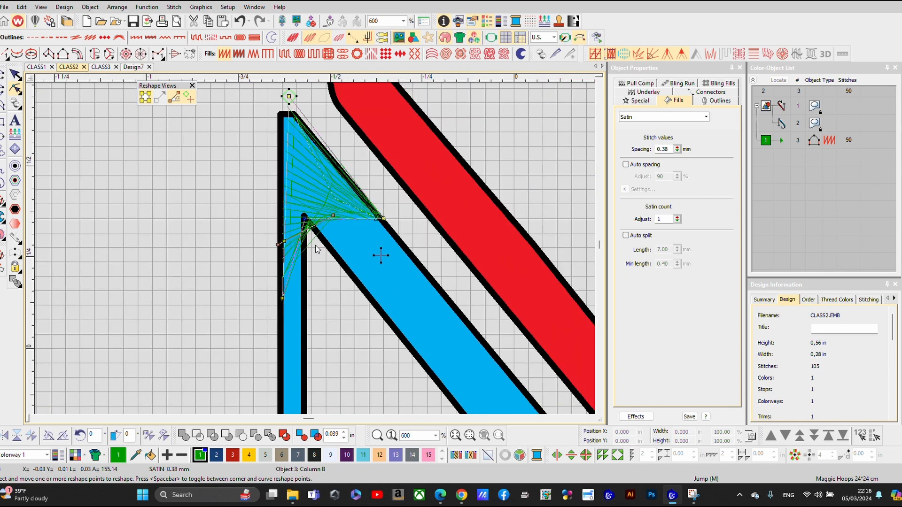
Undo the last node move and check the list of undoable actions without reverting more.
left_click(240, 22)
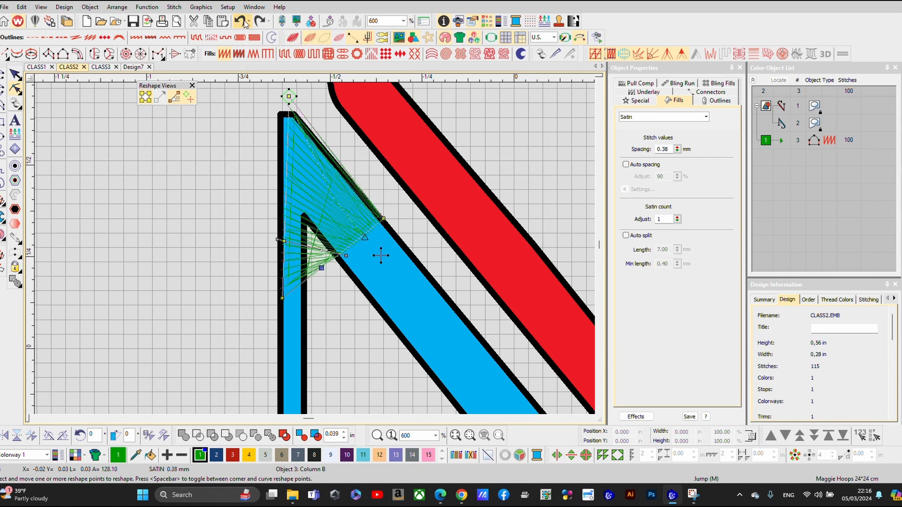
left_click(249, 22)
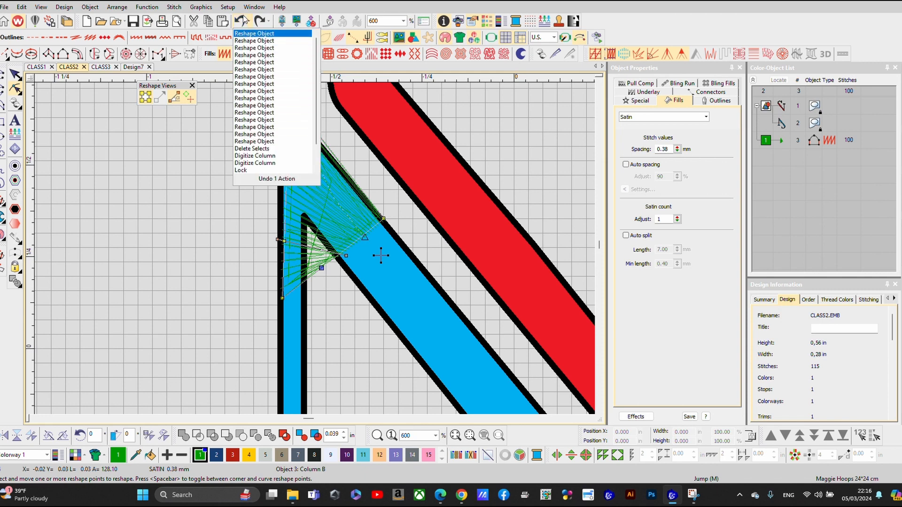
left_click(195, 210)
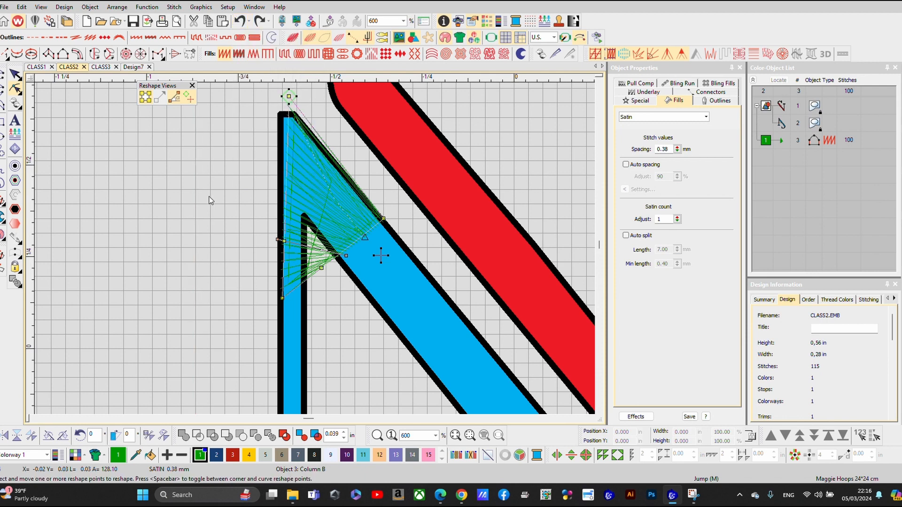
Move the column's top node into line with the outer edge of the blue stem and leave reshaping.
left_click_drag(289, 96, 282, 102)
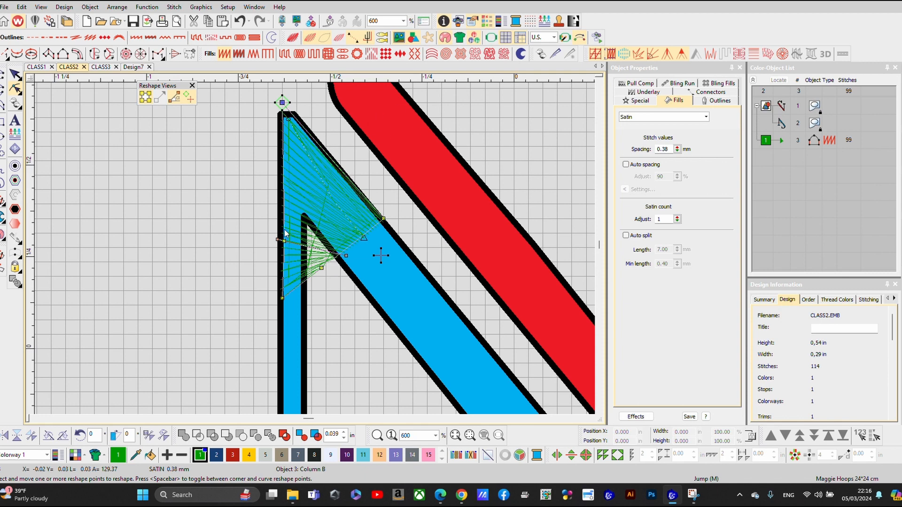
key("Escape")
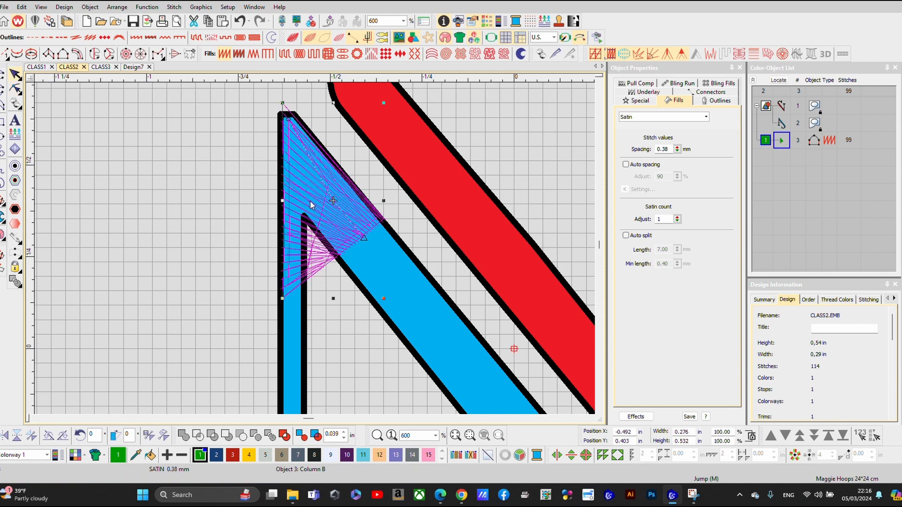
key("h")
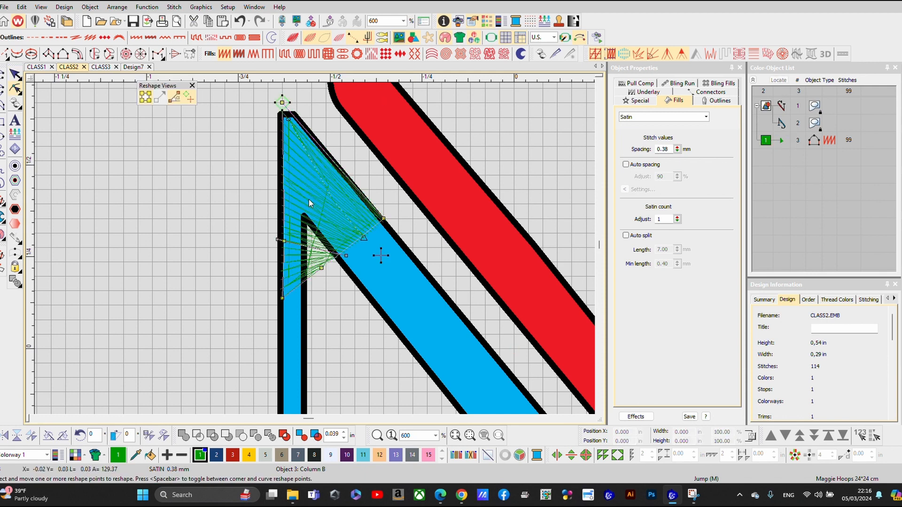
key("Escape")
Move the whole column off the blue letter to its left and display its reshape nodes.
left_click_drag(312, 201, 222, 211)
left_click_drag(234, 263, 236, 263)
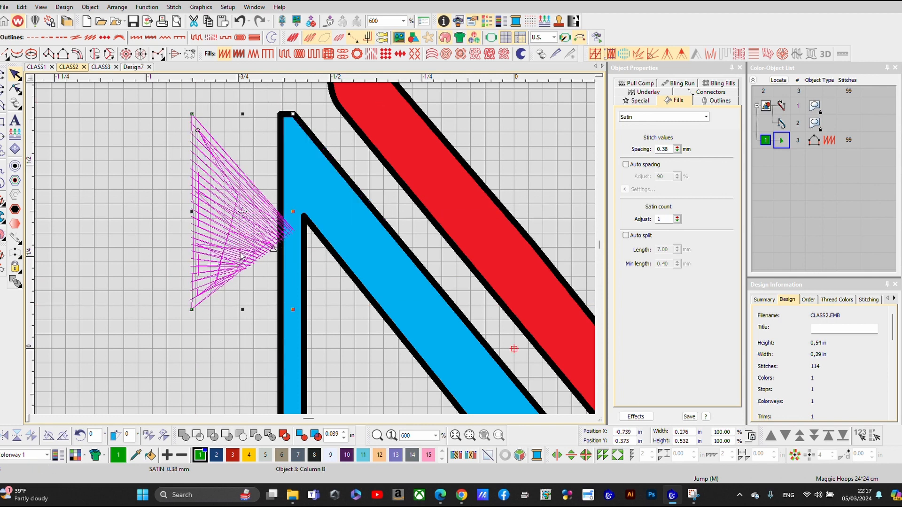
key("h")
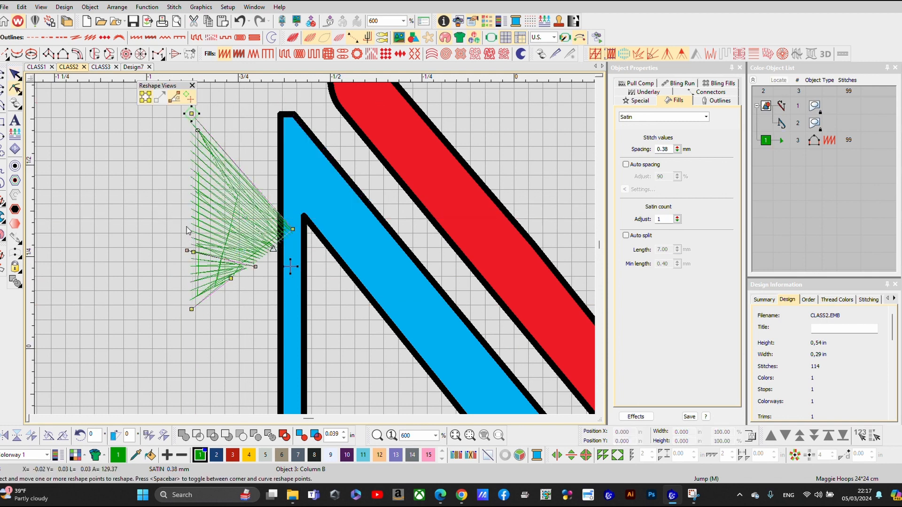
Move the column back over the top corner of the blue letter, enter node reshaping and leave it again.
key("Escape")
left_click_drag(224, 218, 311, 200)
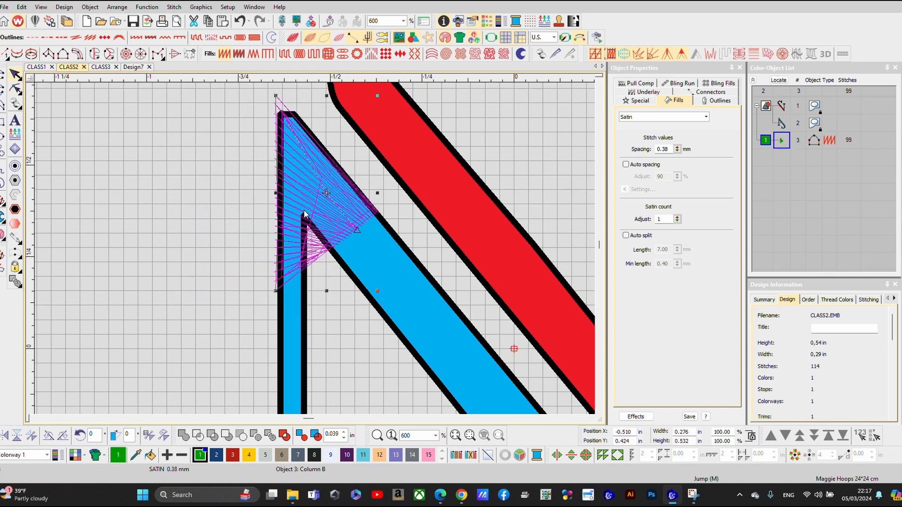
key("h")
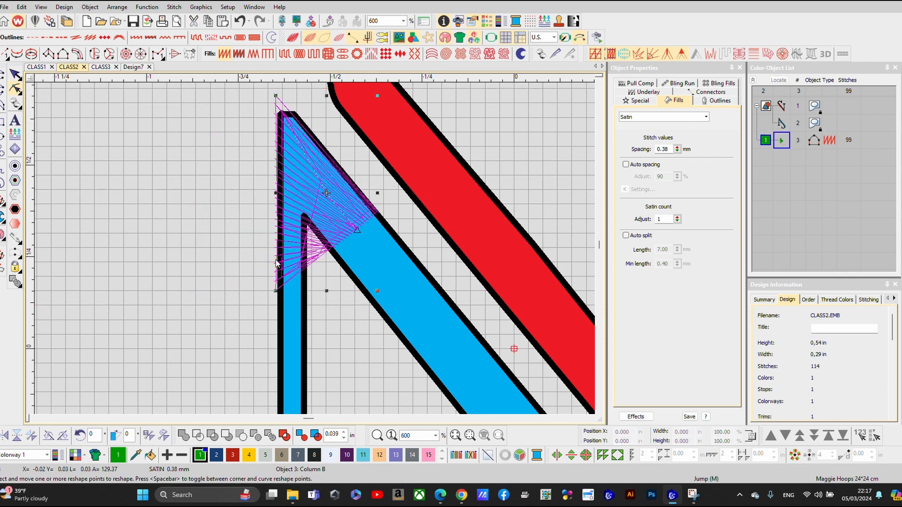
key("Escape")
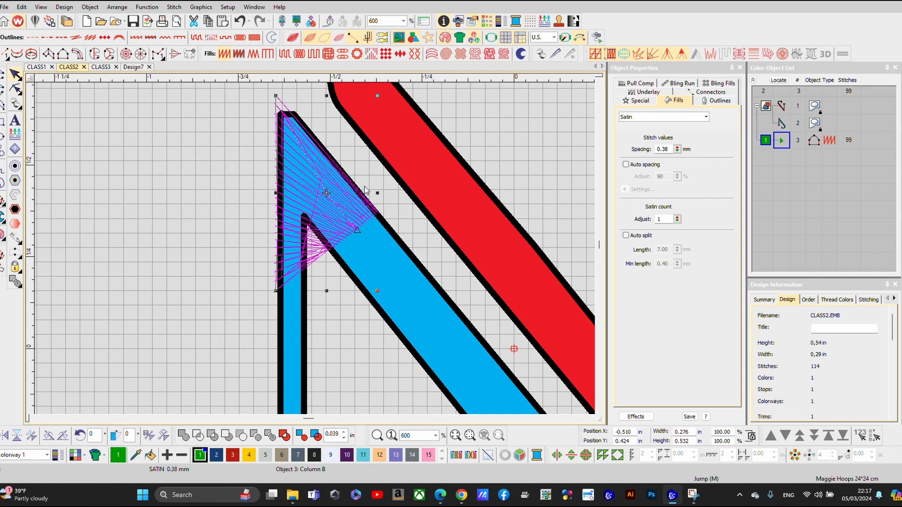
Delete the satin column covering the top corner of the blue letter.
scroll(314, 249, "down", 4)
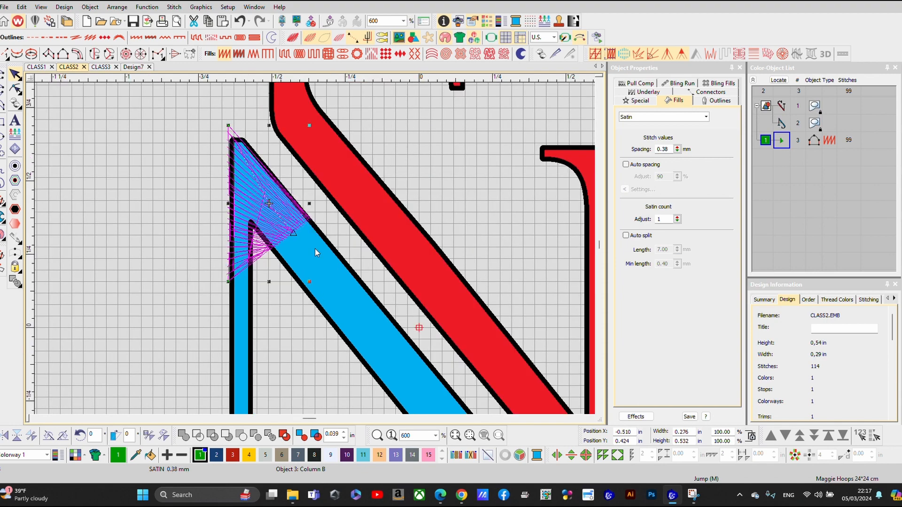
scroll(315, 252, "down", 3)
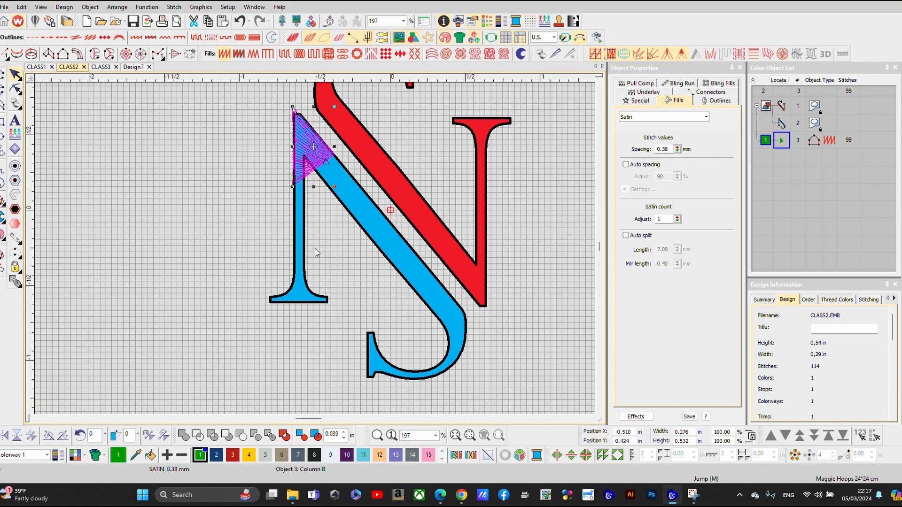
scroll(315, 249, "down", 1)
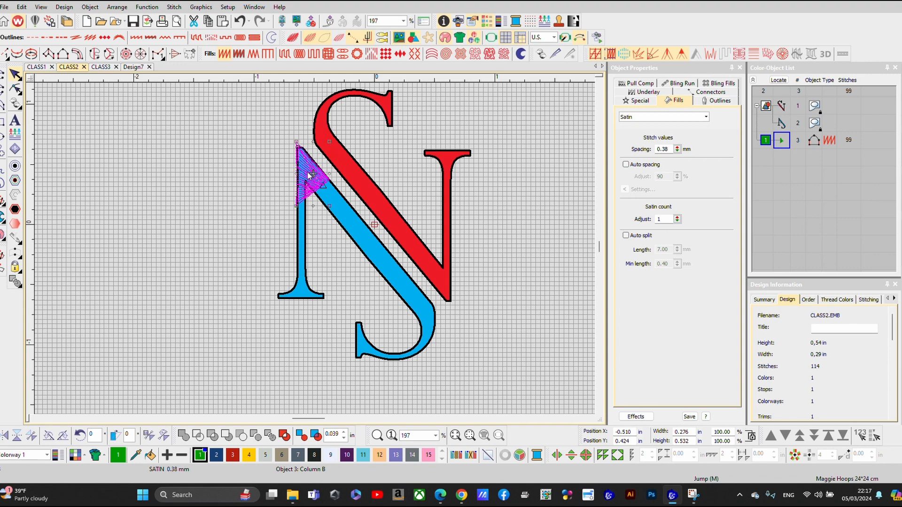
key("Delete")
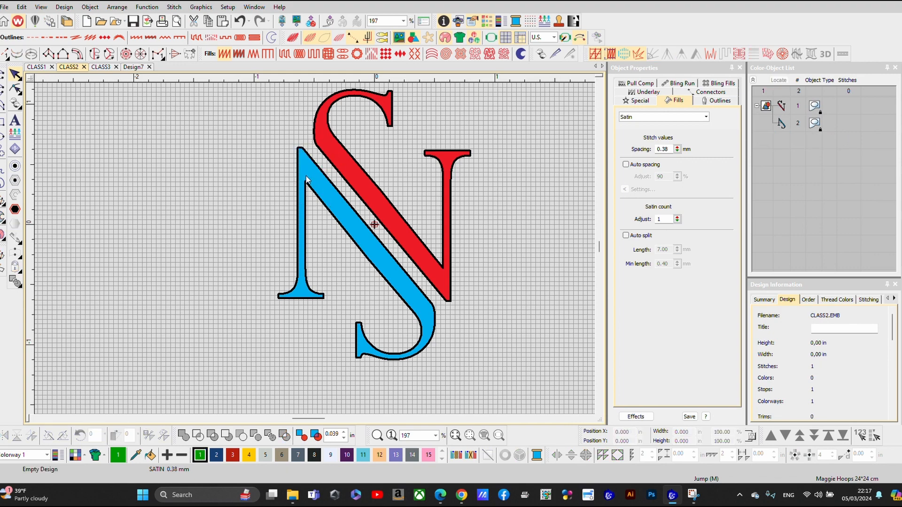
Start a run outline at the blue stem's flared foot, going across the stem and along the left curve to the foot's upper-left corner.
scroll(314, 252, "up", 5)
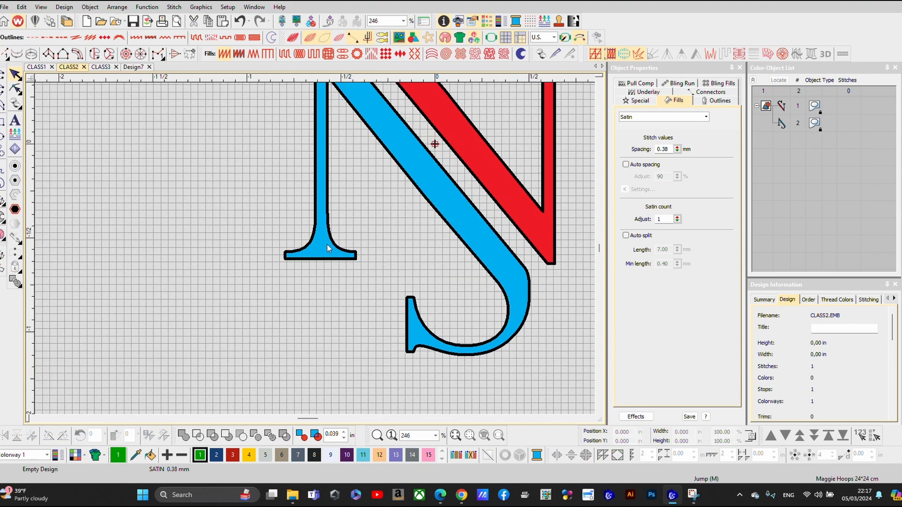
scroll(315, 249, "up", 3)
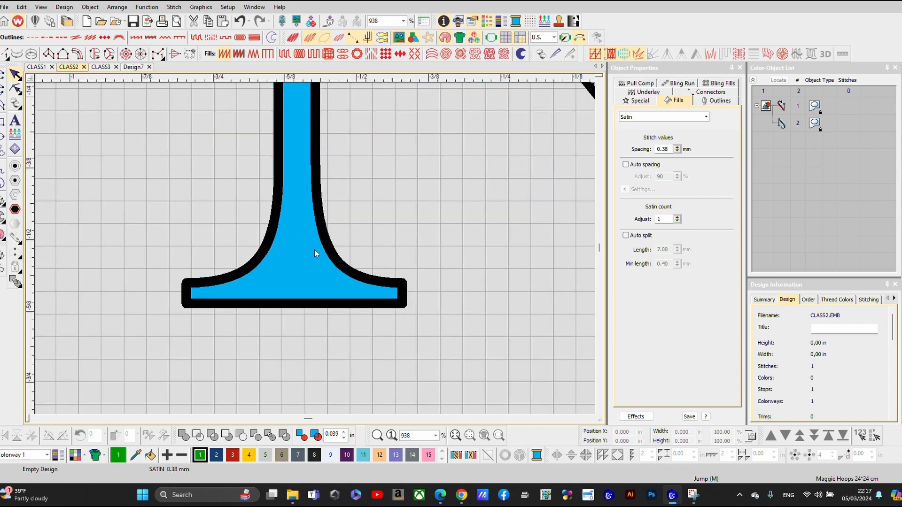
scroll(306, 266, "down", 1)
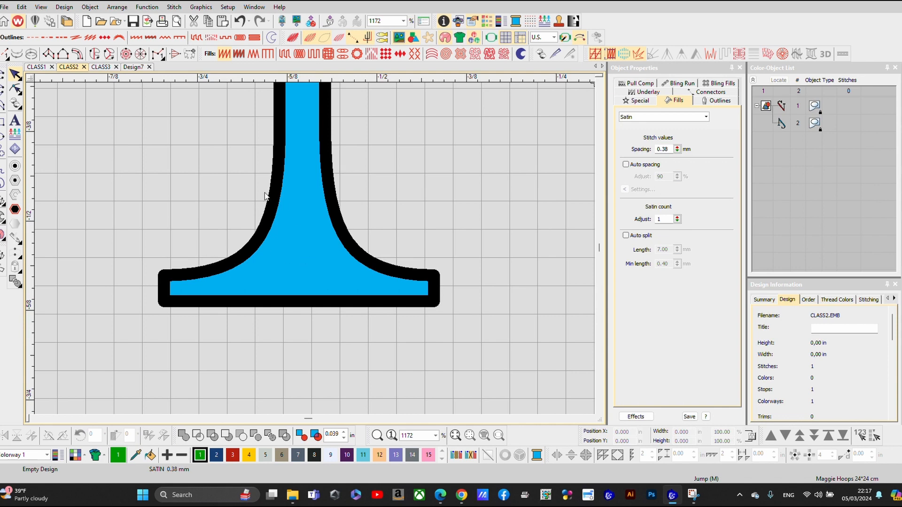
left_click(3, 89)
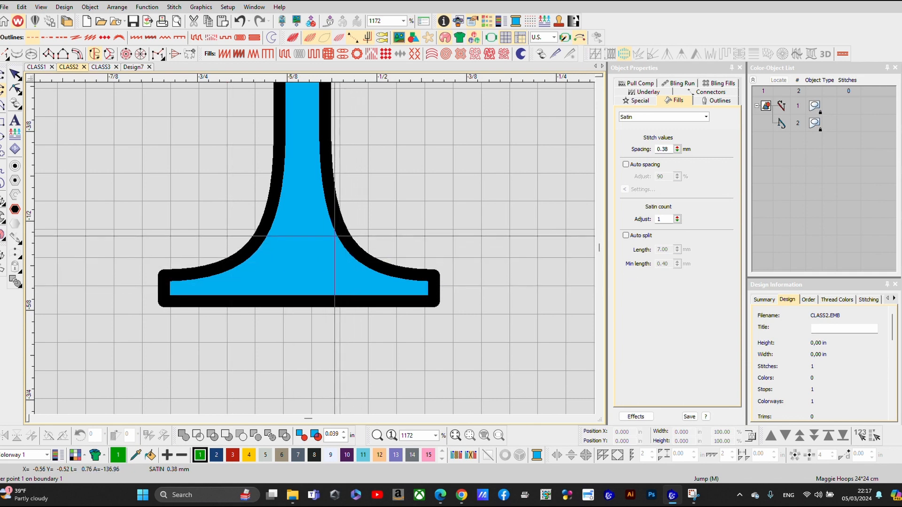
left_click(335, 236)
left_click(268, 234)
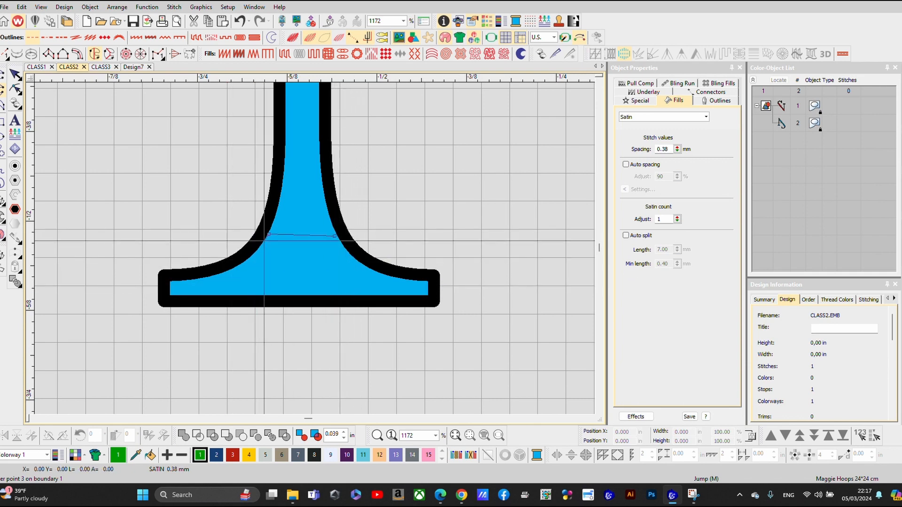
left_click(252, 254)
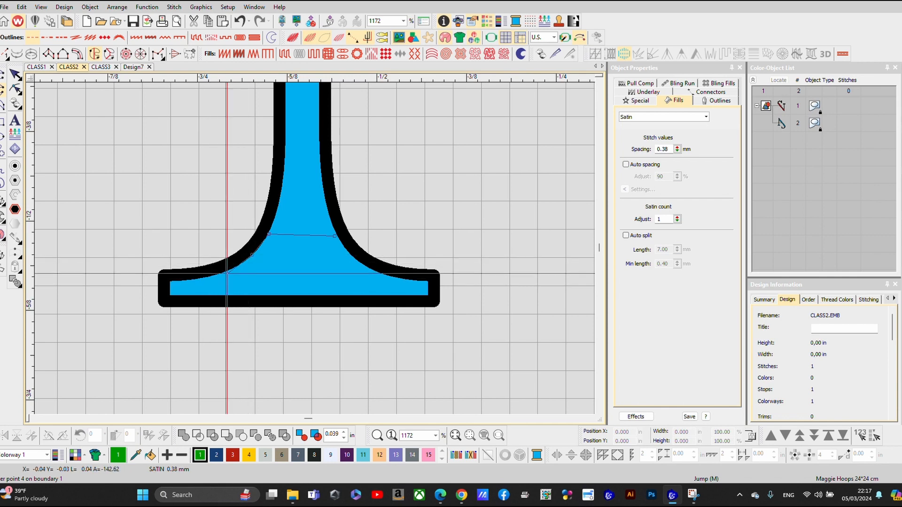
left_click(224, 271)
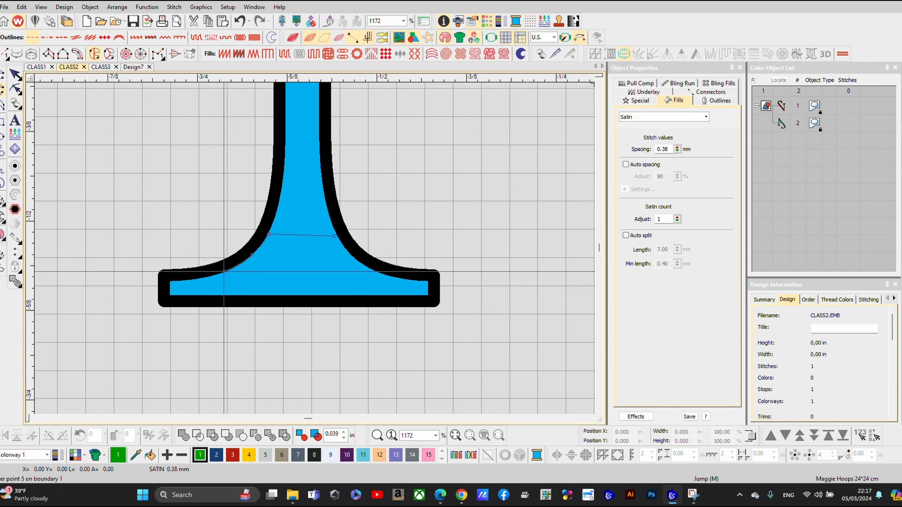
left_click(181, 281)
left_click(170, 281)
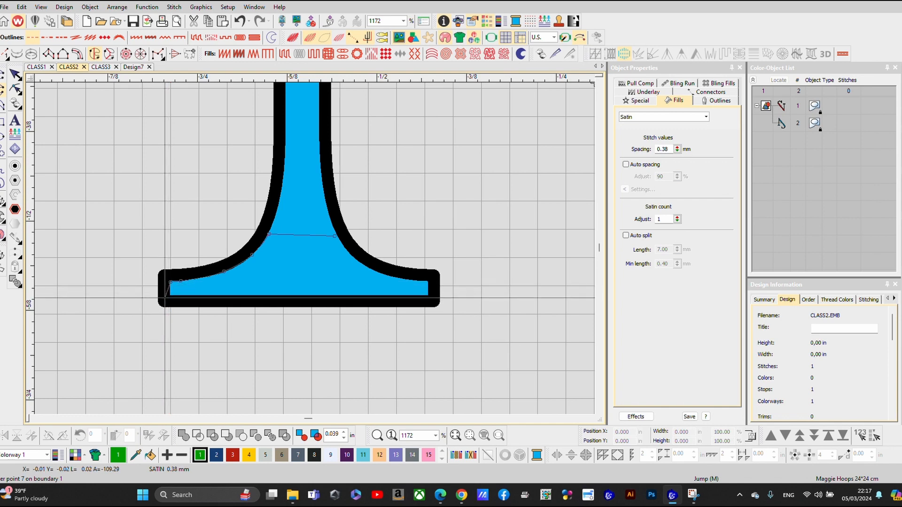
Continue the outline along the foot's base and up its right curve, and finish it at the starting point.
left_click(170, 295)
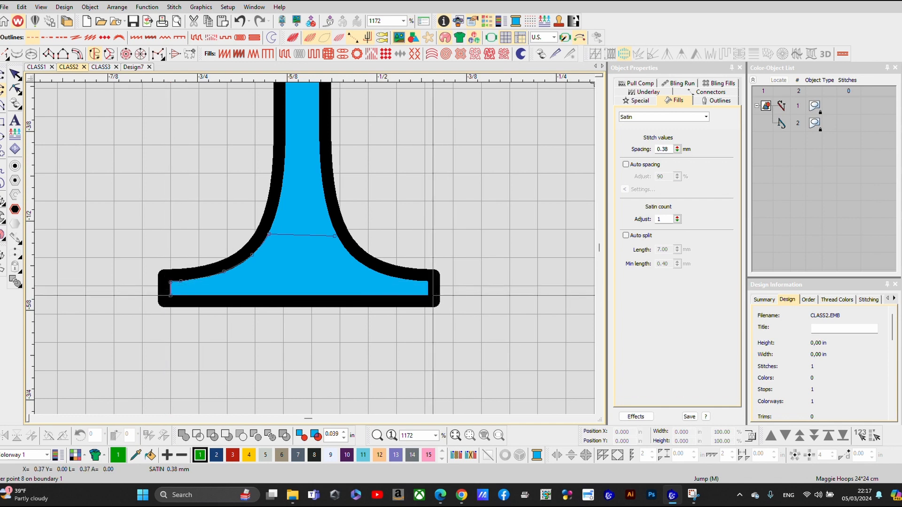
left_click(427, 296)
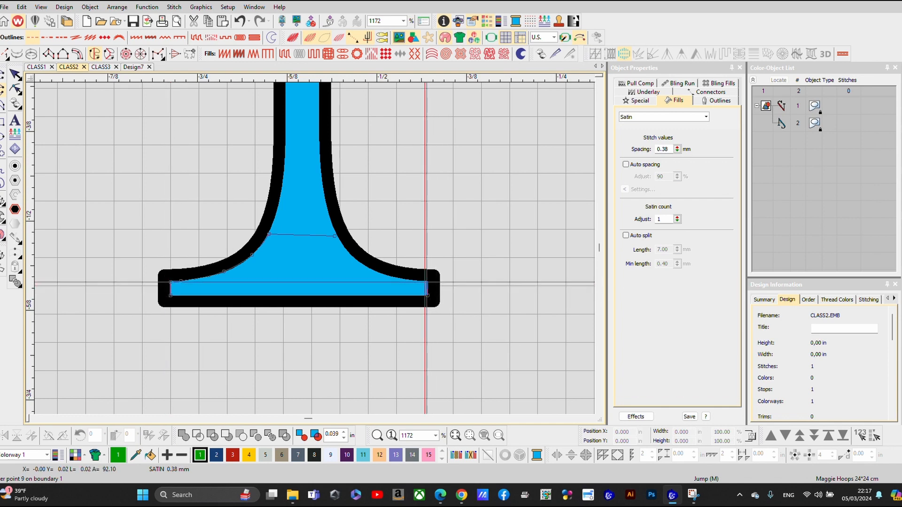
left_click(427, 282)
left_click(381, 273)
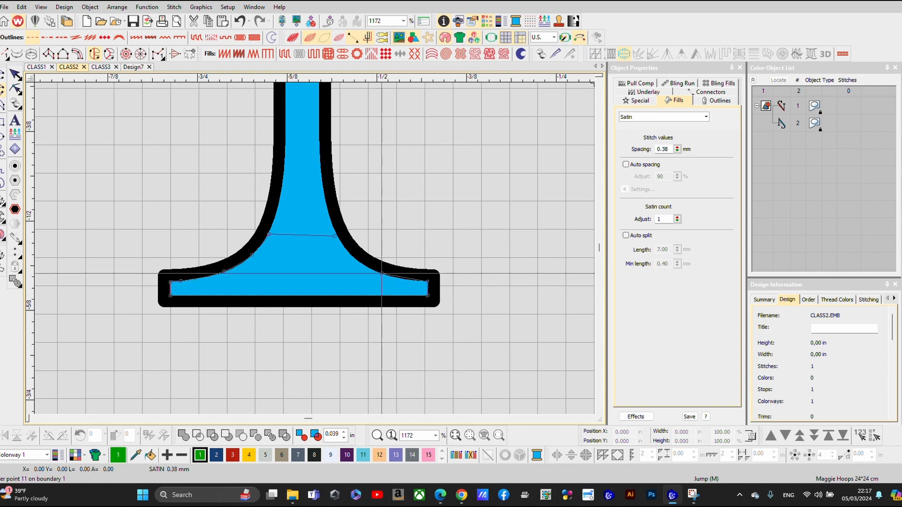
left_click(355, 258)
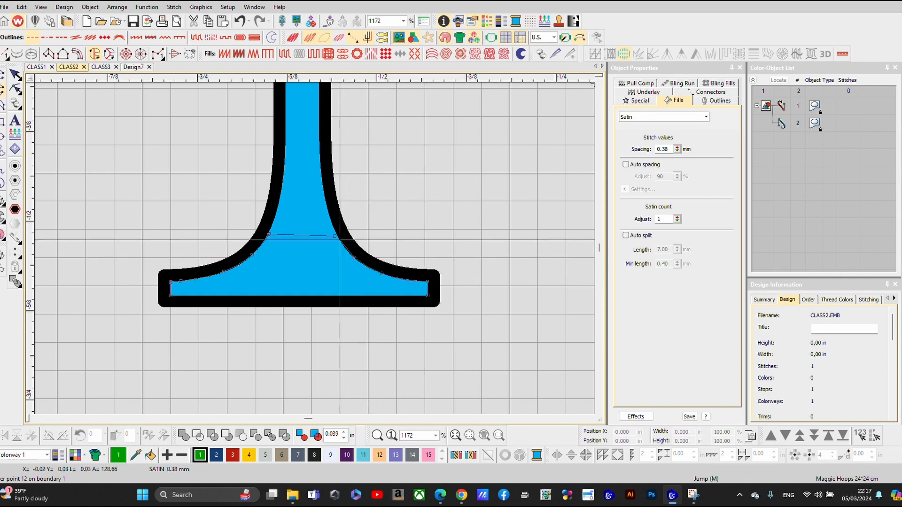
left_click(337, 238)
key("Return")
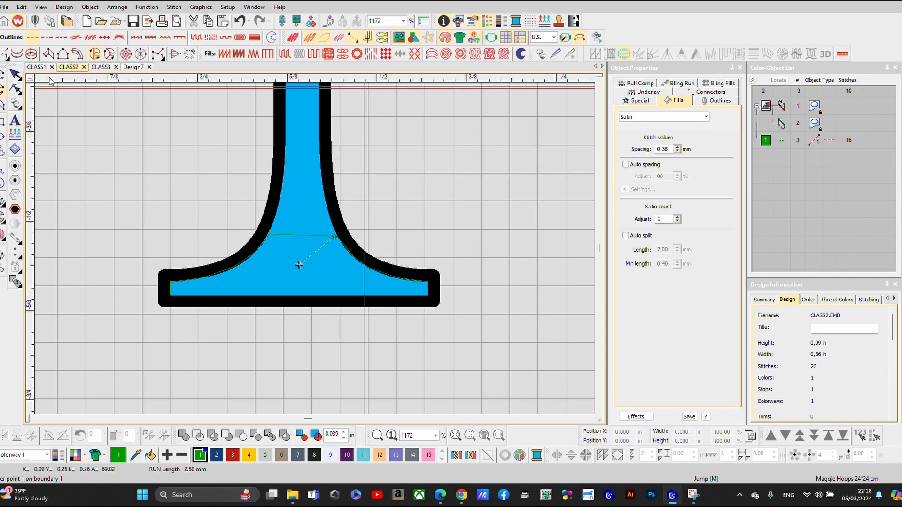
Show the foot outline in TrueView and convert it to a Satin fill.
left_click(16, 75)
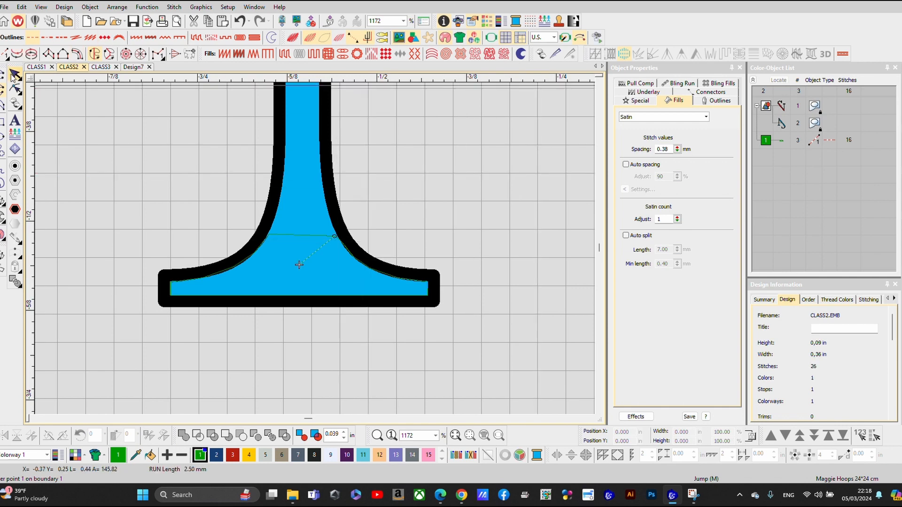
left_click(292, 40)
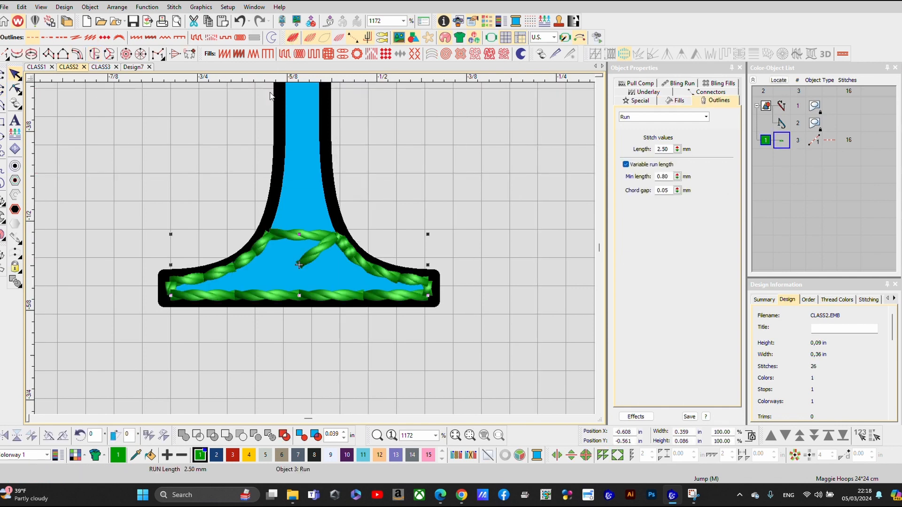
left_click(285, 54)
left_click(225, 54)
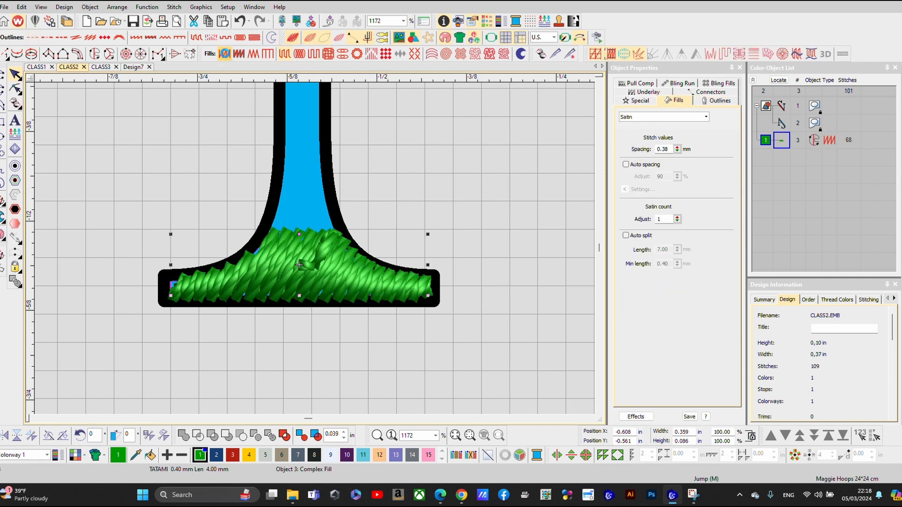
Raise the two top corner nodes of the foot's satin fill slightly up the stem and align the left one with the black outline.
scroll(315, 249, "down", 5)
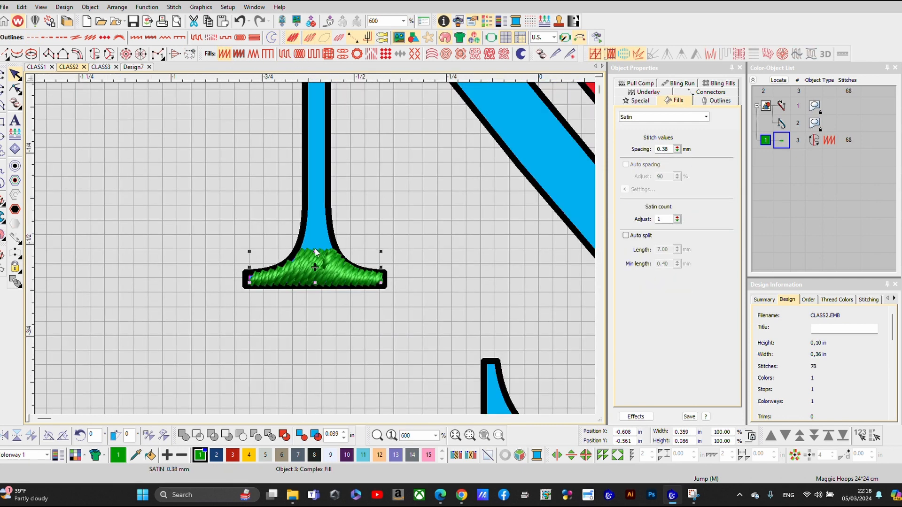
scroll(315, 249, "up", 5)
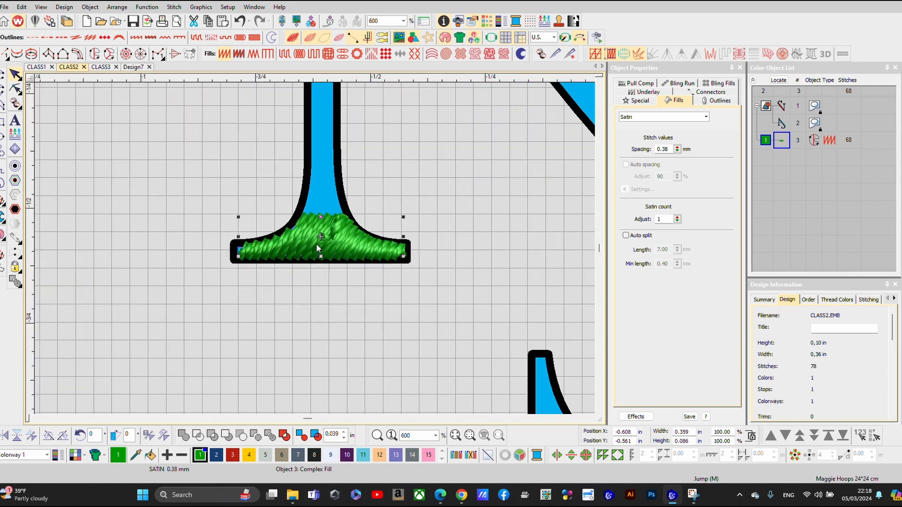
scroll(315, 249, "up", 3)
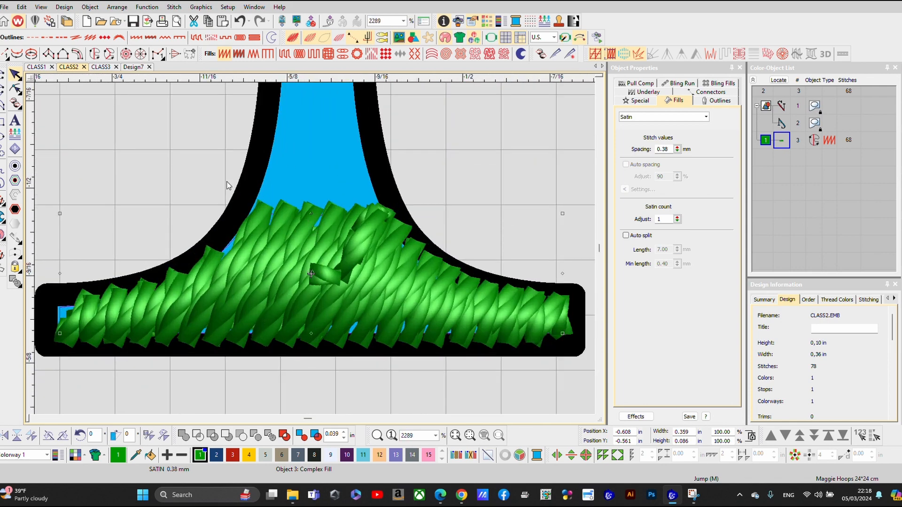
left_click(16, 88)
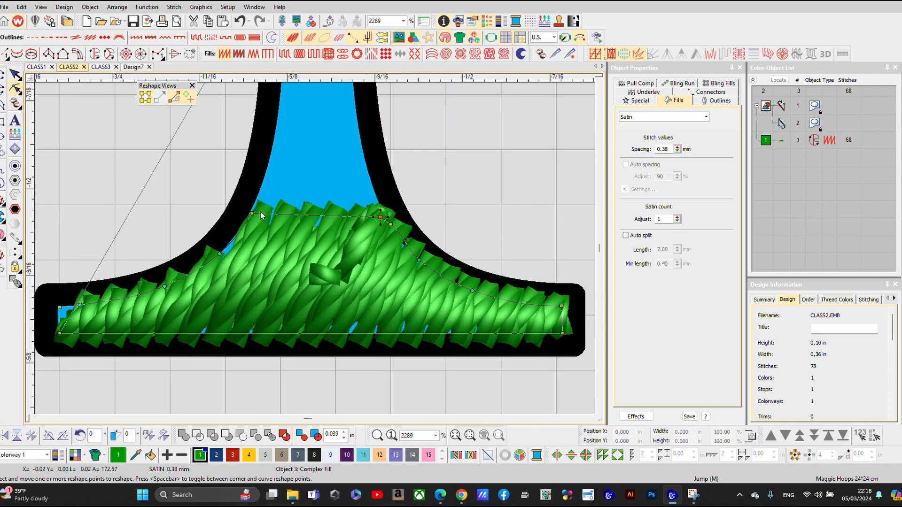
left_click_drag(252, 212, 256, 199)
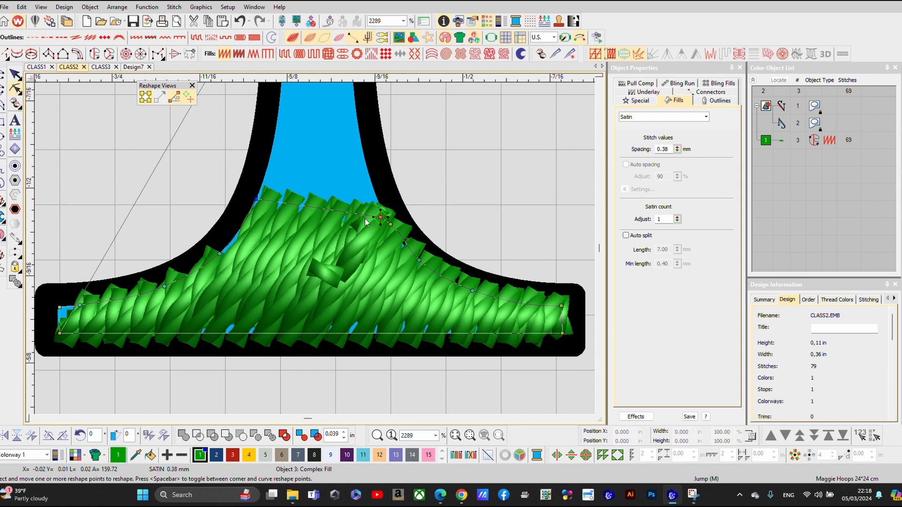
left_click_drag(380, 216, 375, 197)
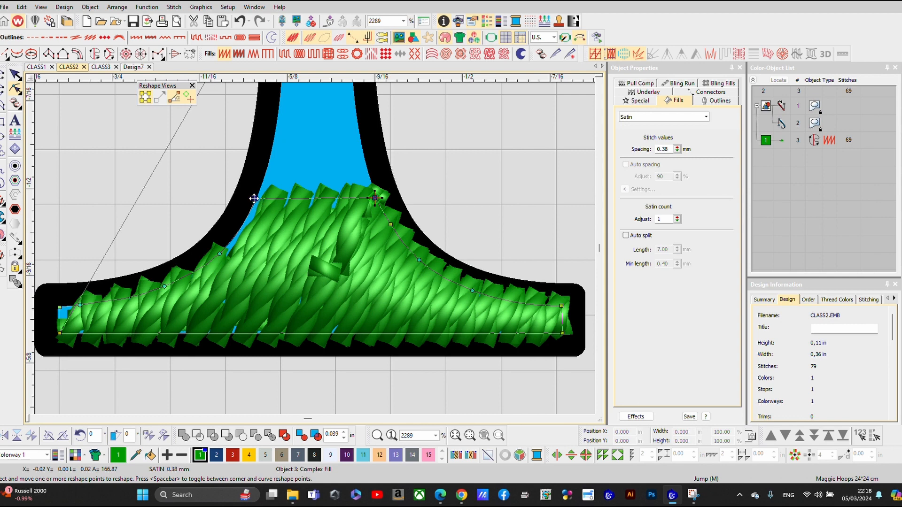
left_click_drag(254, 199, 251, 199)
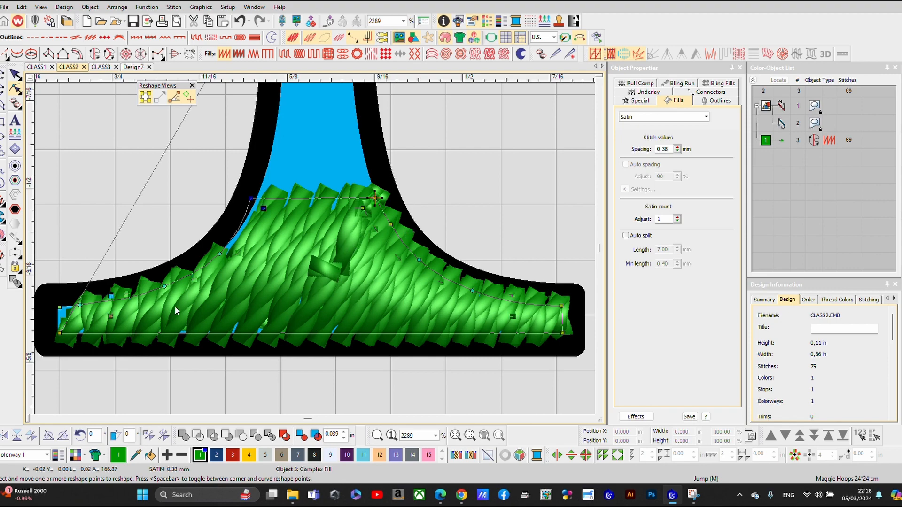
Set the foot fill's stitch angle line vertical, rising from the foot's left end.
scroll(360, 242, "down", 5)
left_click_drag(351, 132, 269, 113)
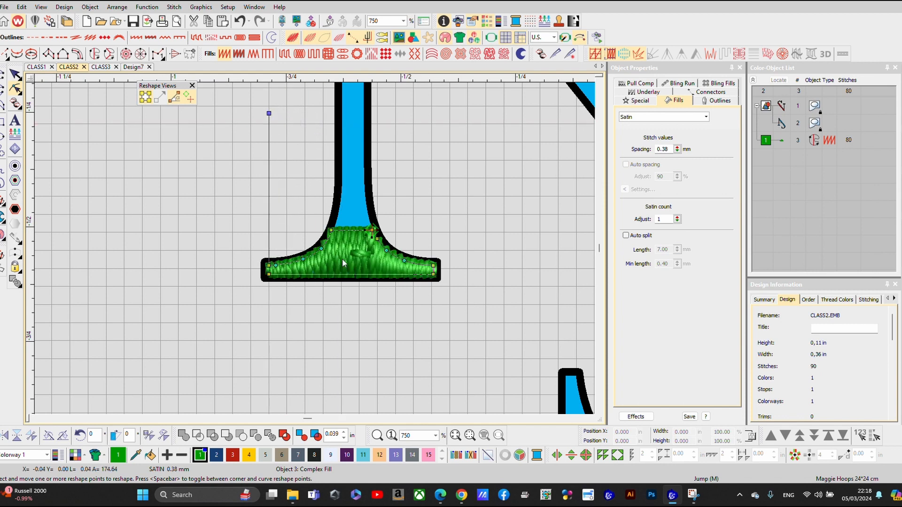
scroll(315, 249, "up", 4)
scroll(315, 249, "down", 1)
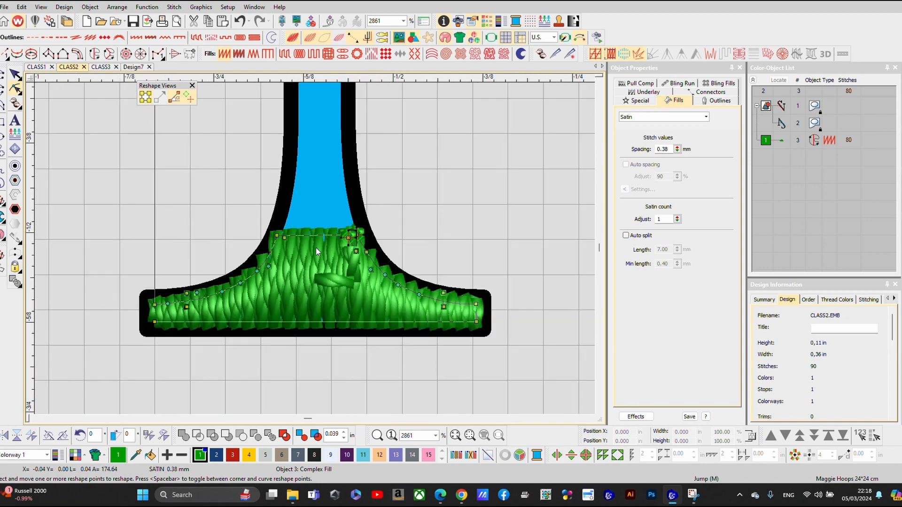
scroll(315, 247, "down", 4)
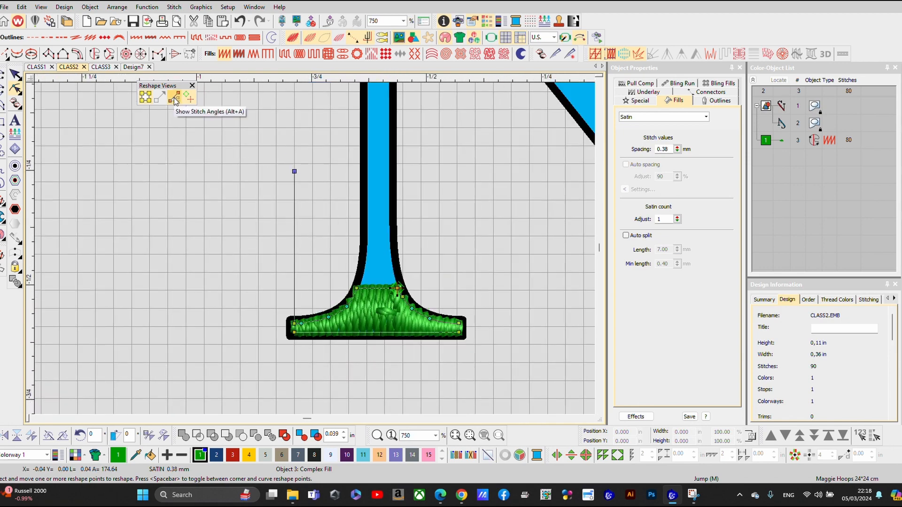
Hide the stitch angle line of the foot fill, show it again and inspect the satin stitches.
left_click(174, 100)
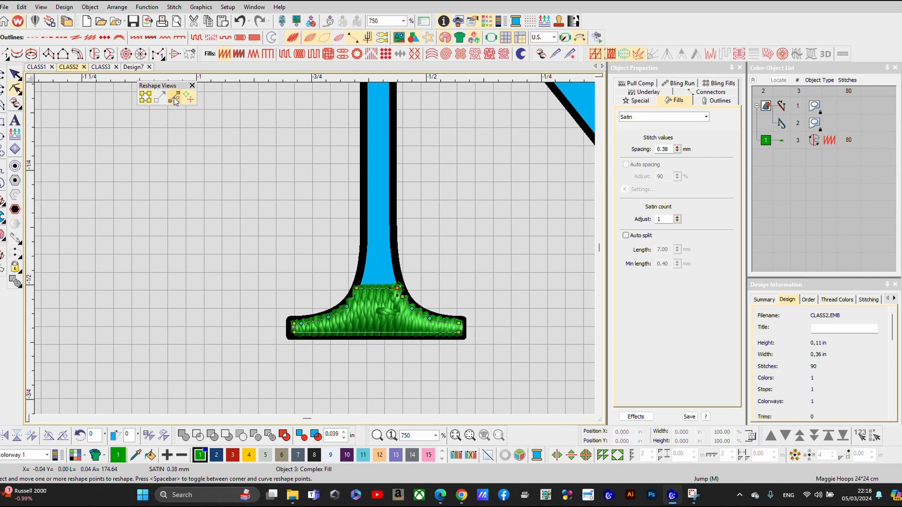
left_click(174, 98)
scroll(424, 358, "up", 5)
scroll(315, 248, "down", 4)
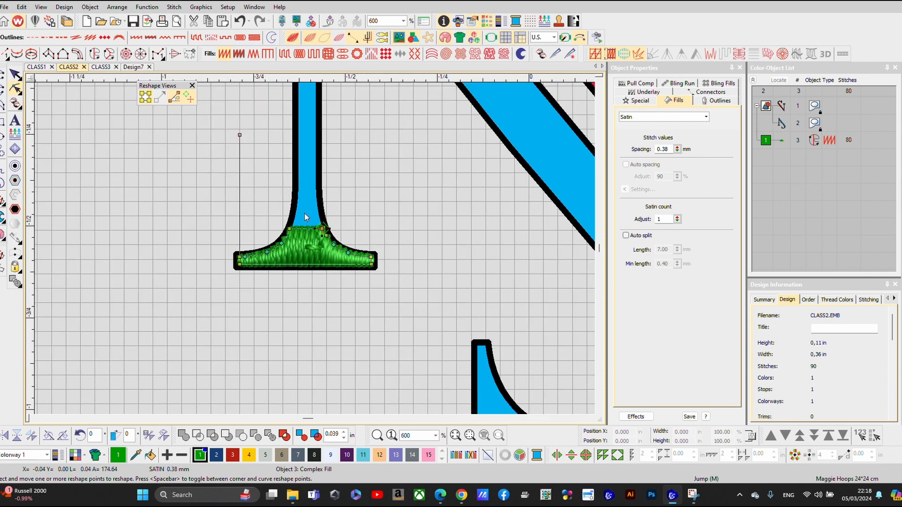
Hide TrueView and place the first point pair of a satin column across the top edge of the foot fill.
scroll(315, 247, "down", 2)
scroll(315, 249, "up", 4)
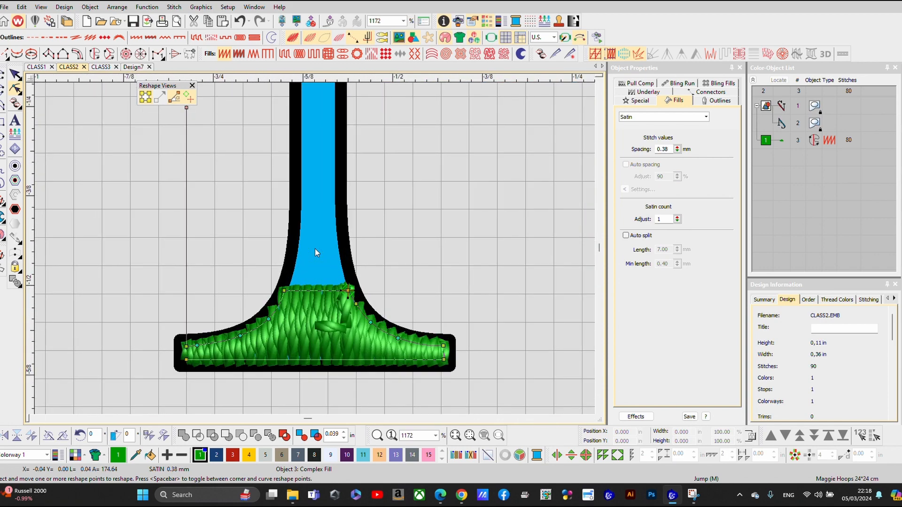
scroll(315, 249, "up", 4)
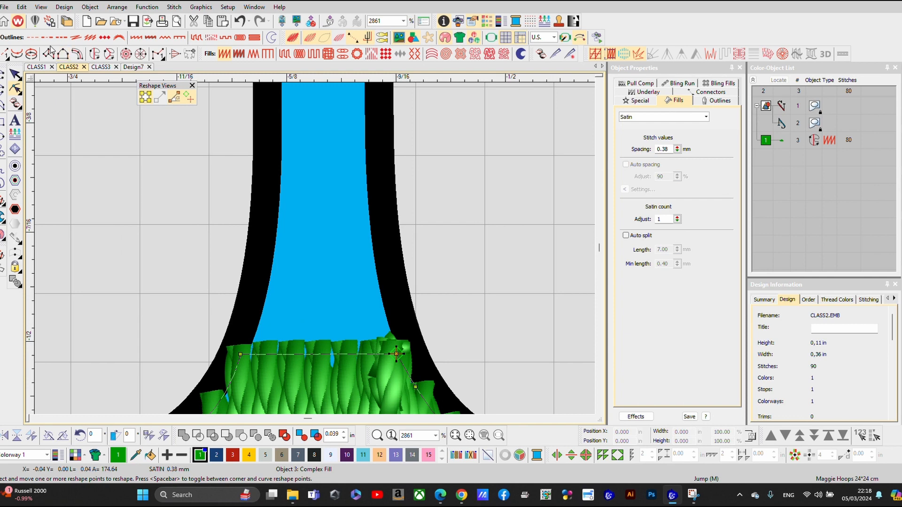
key("Escape")
left_click(390, 332)
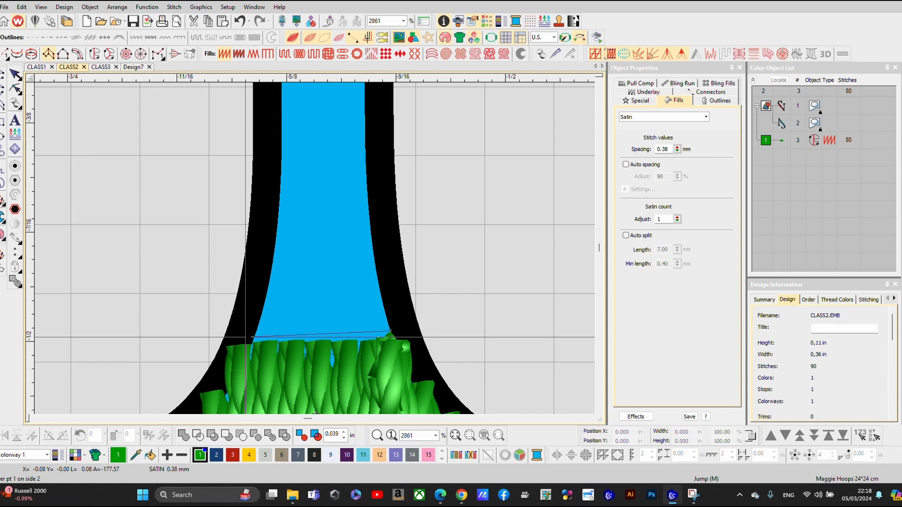
key("t")
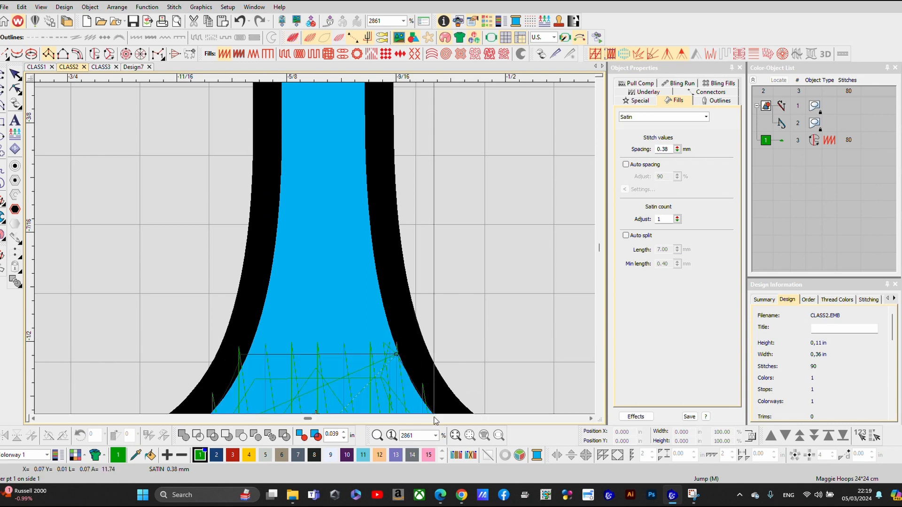
scroll(416, 391, "down", 3)
scroll(315, 248, "up", 4)
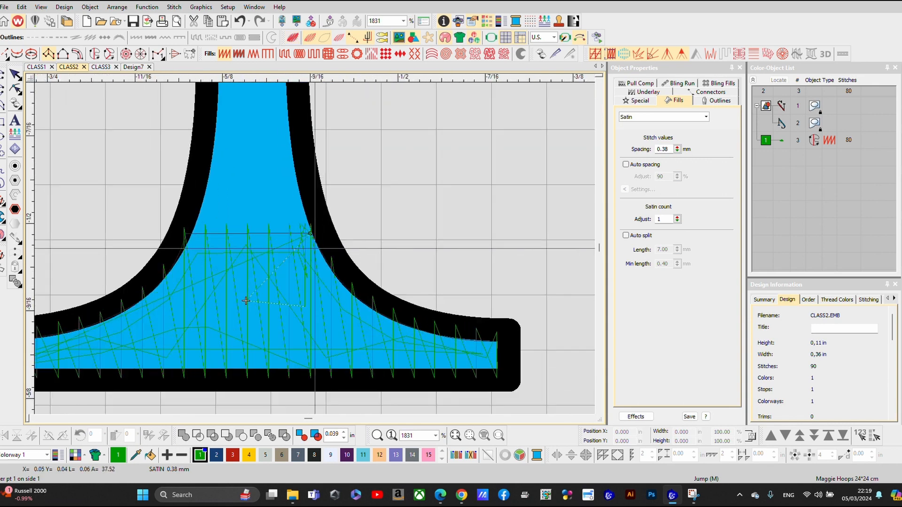
scroll(315, 248, "up", 1)
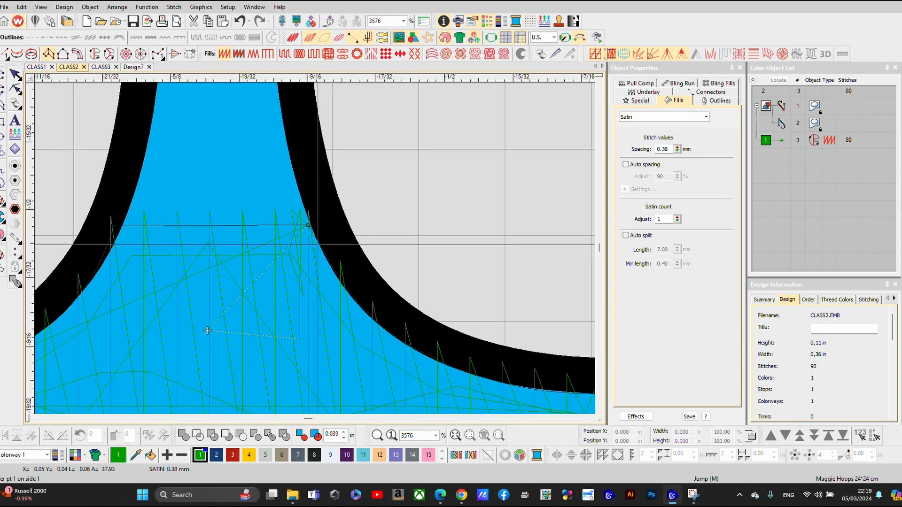
left_click(319, 245)
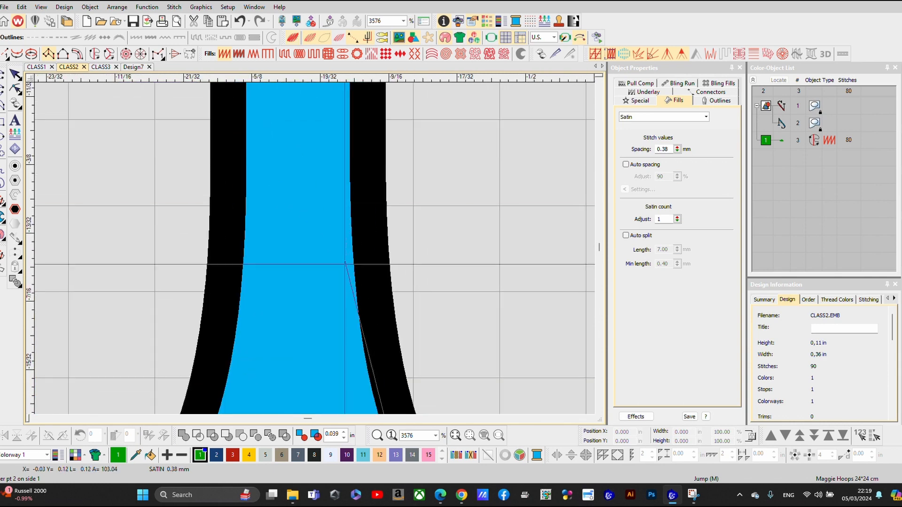
Add two more point pairs to the column, following the stem's edges up through the flare into its straight part.
scroll(339, 291, "up", 1)
scroll(315, 243, "down", 2)
scroll(346, 280, "down", 2)
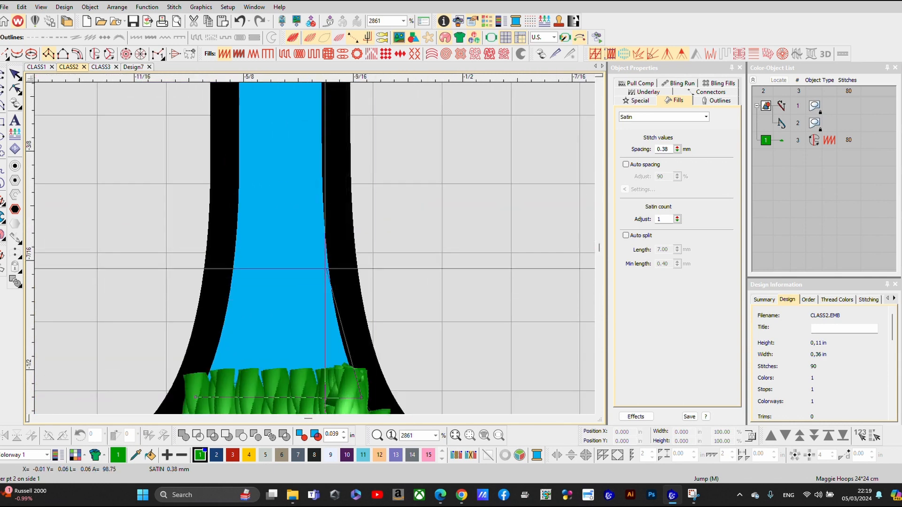
left_click(329, 260)
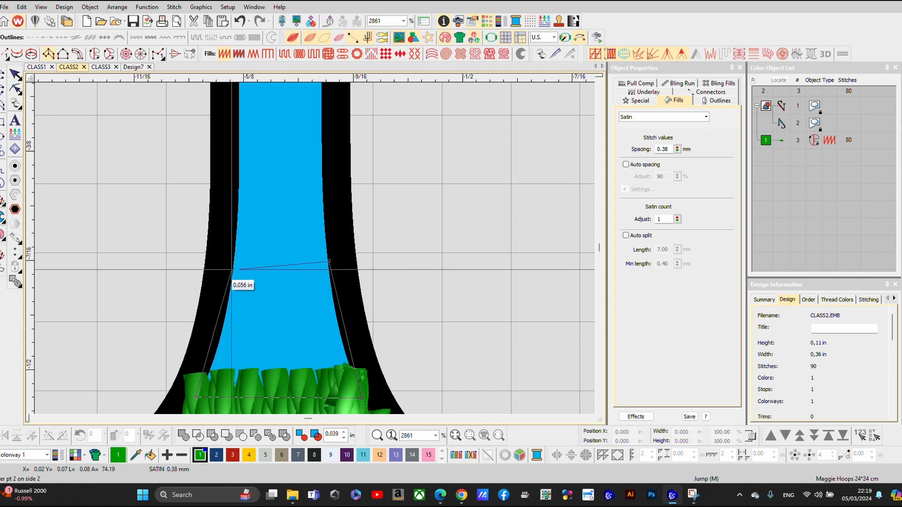
left_click(232, 271)
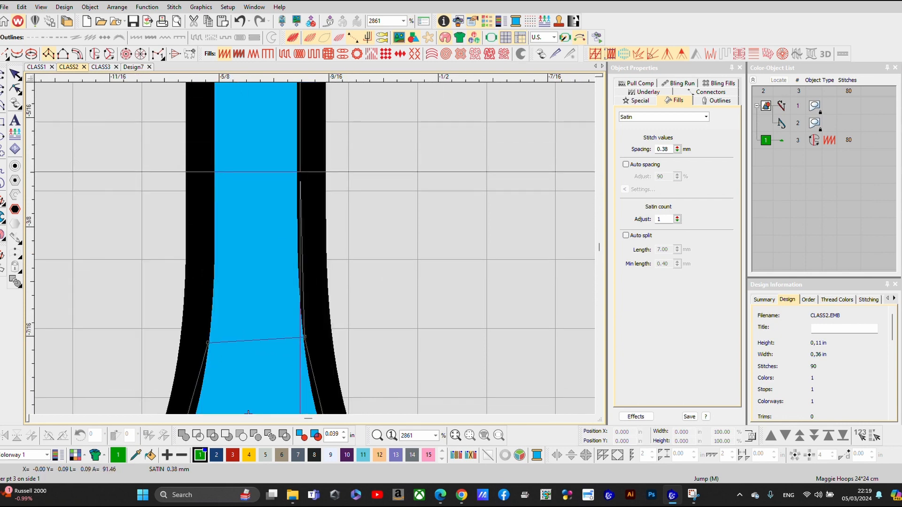
left_click(214, 169)
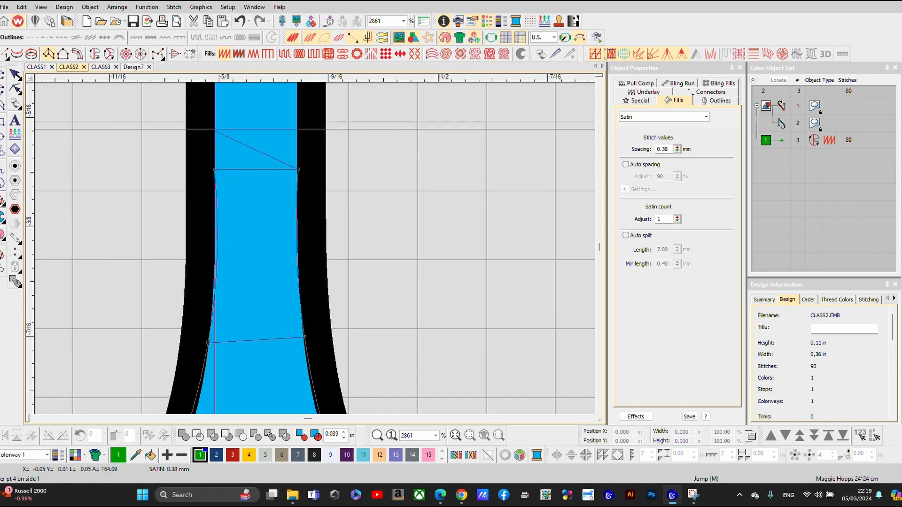
Extend the satin column straight up the stem to just below the notch beside the diagonal and finish it.
scroll(238, 129, "down", 3)
scroll(307, 414, "down", 3)
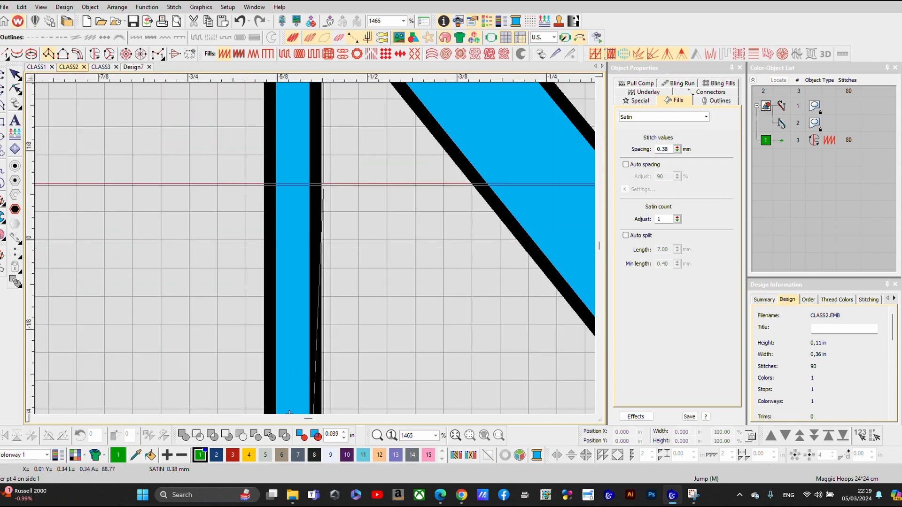
scroll(293, 413, "up", 4)
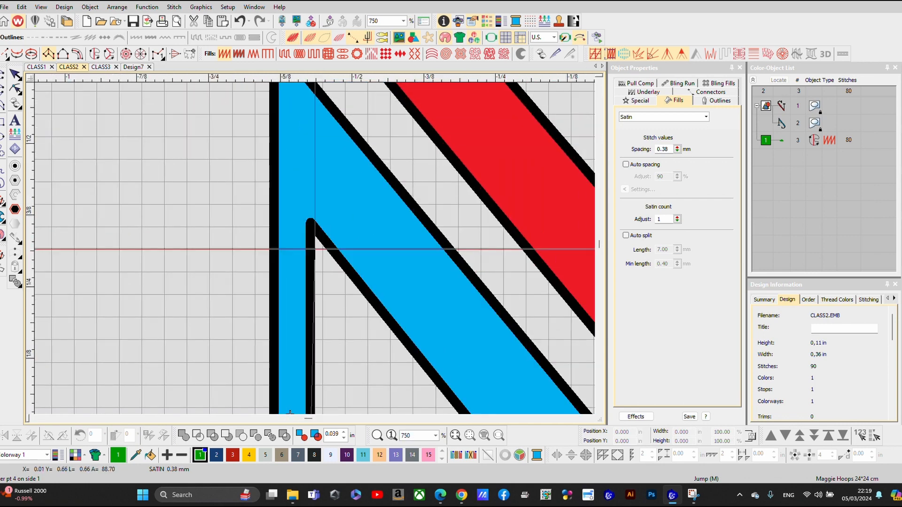
scroll(254, 413, "up", 1)
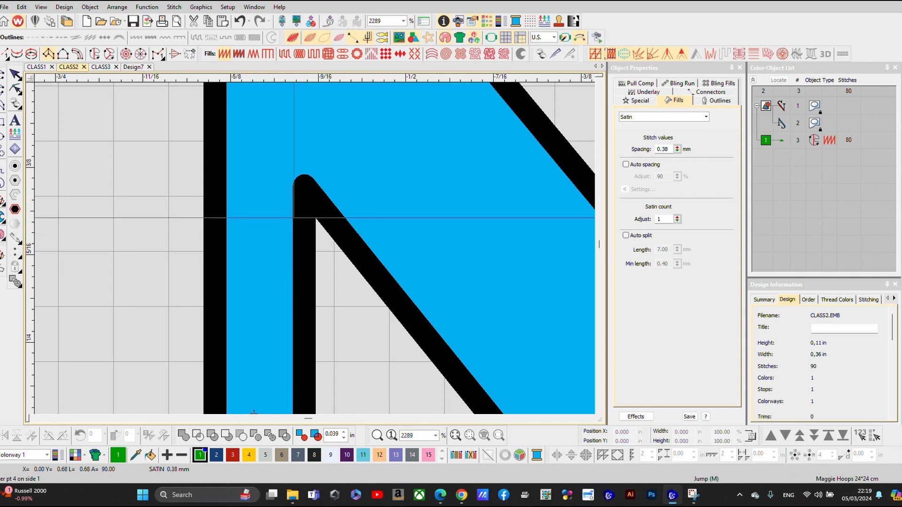
left_click(293, 217)
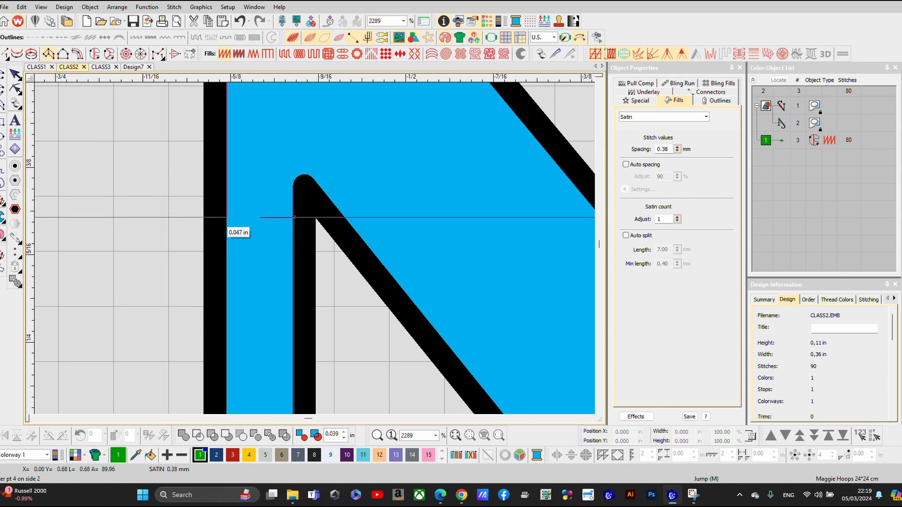
left_click(227, 217)
key("Return")
scroll(328, 210, "down", 12)
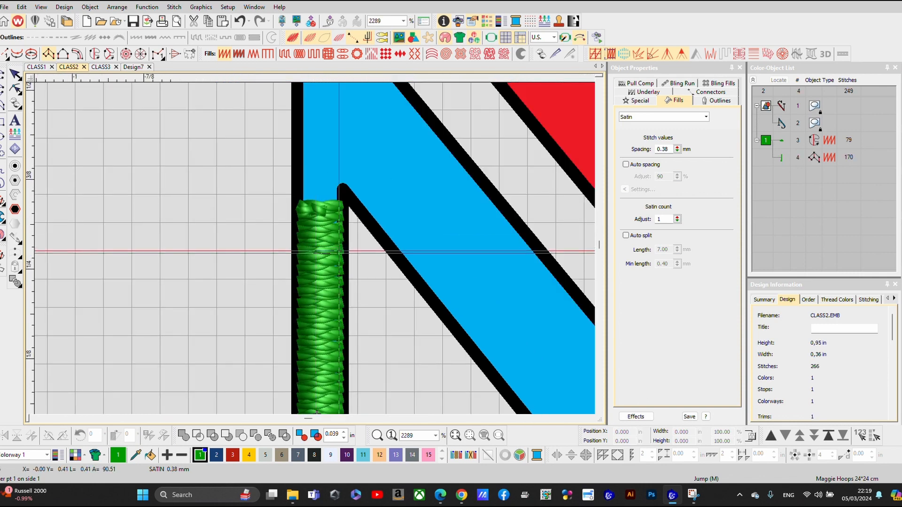
Outline the triangular top of the blue letter down to the stem column's upper end and convert the outline to a Satin fill.
scroll(294, 183, "up", 8)
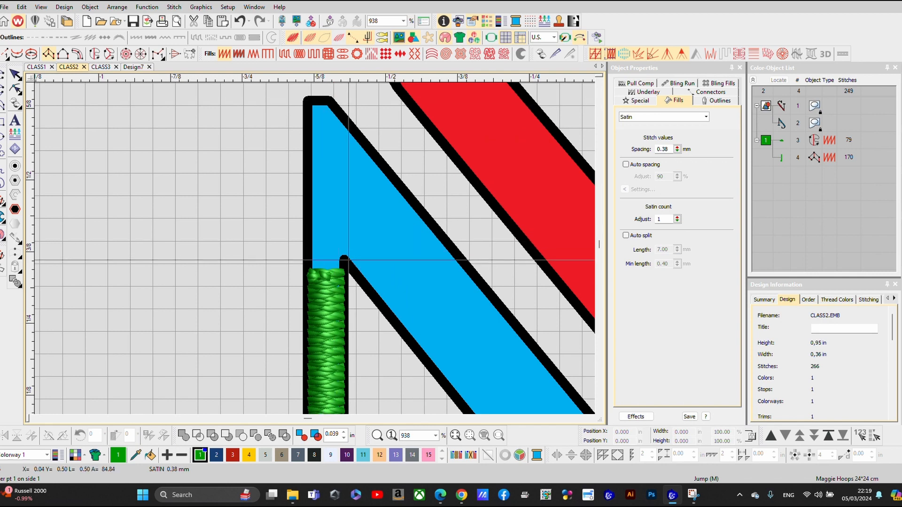
left_click(1, 93)
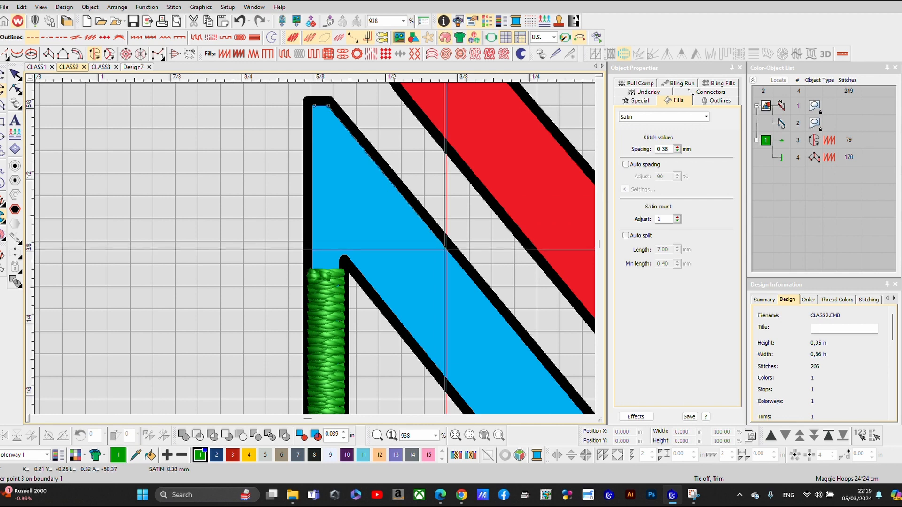
left_click(461, 268)
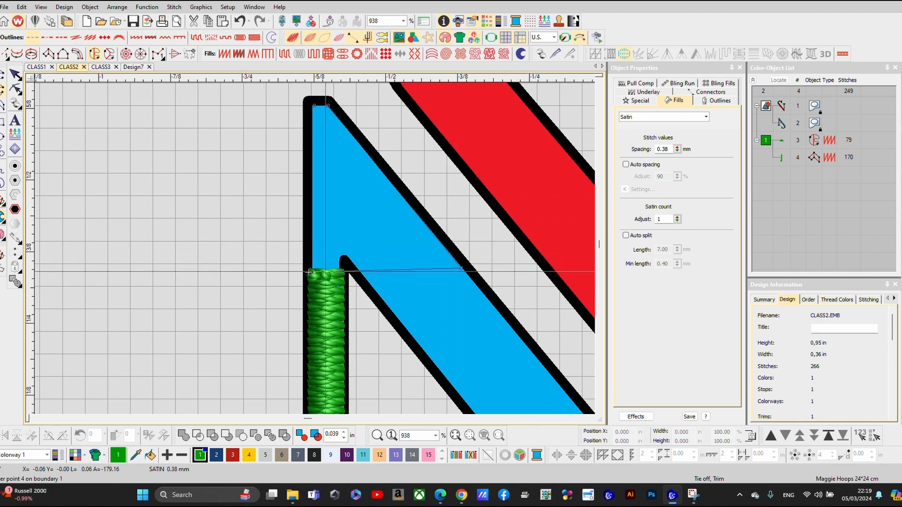
left_click(303, 271)
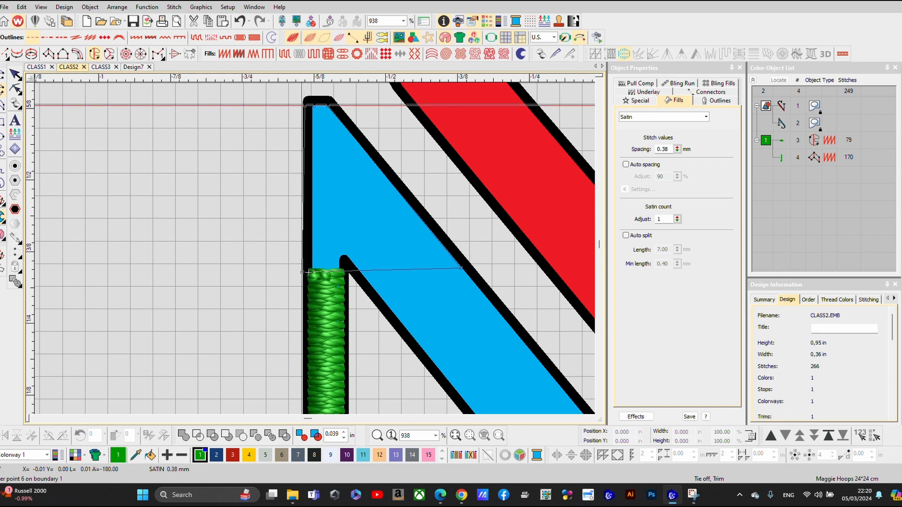
key("Return")
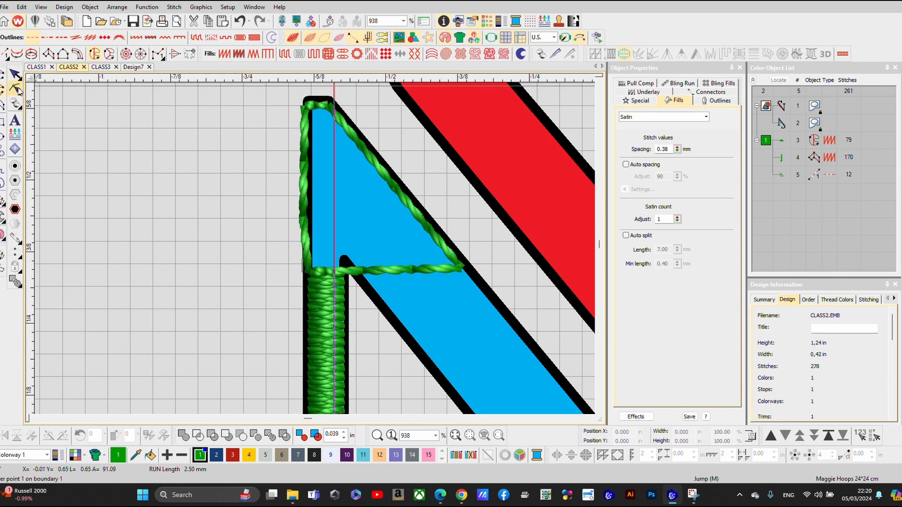
left_click(225, 54)
scroll(315, 249, "down", 3)
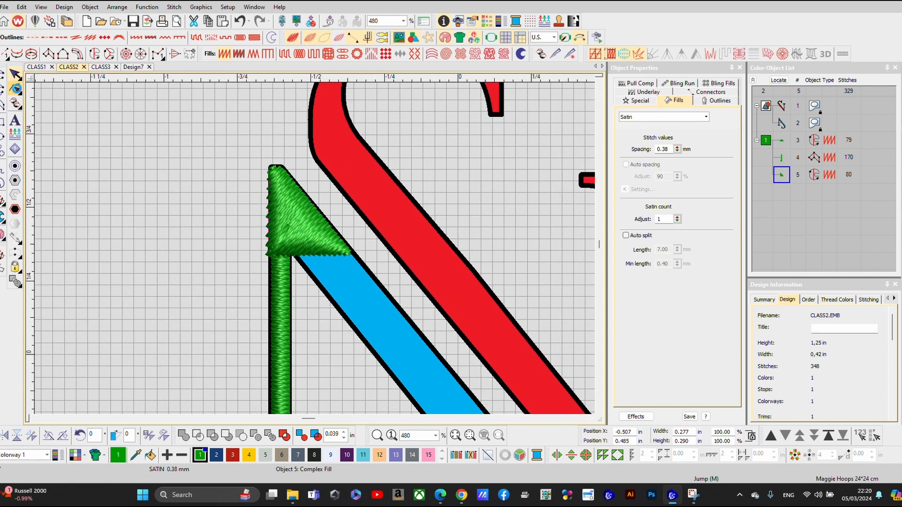
Set the triangle fill's stitch angle line nearly horizontal along its bottom edge and leave reshaping.
left_click(15, 88)
left_click_drag(314, 186, 367, 249)
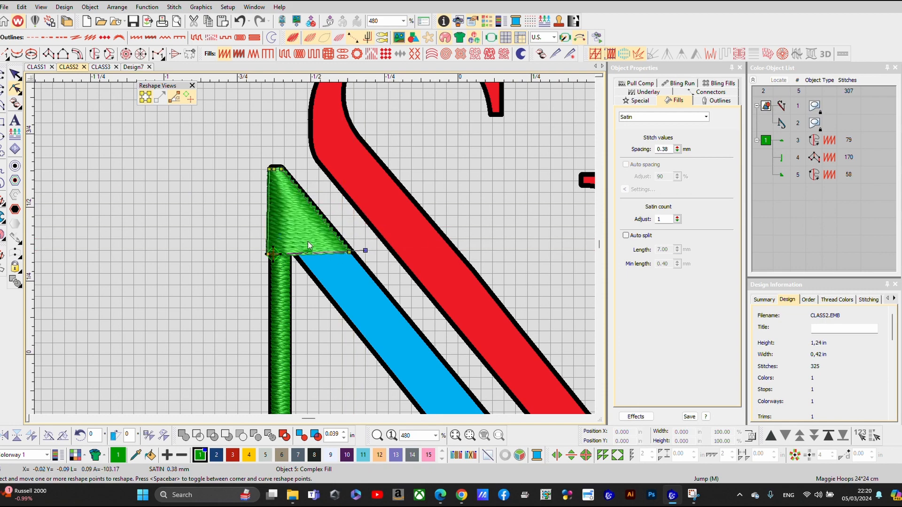
left_click(16, 74)
scroll(314, 249, "down", 5)
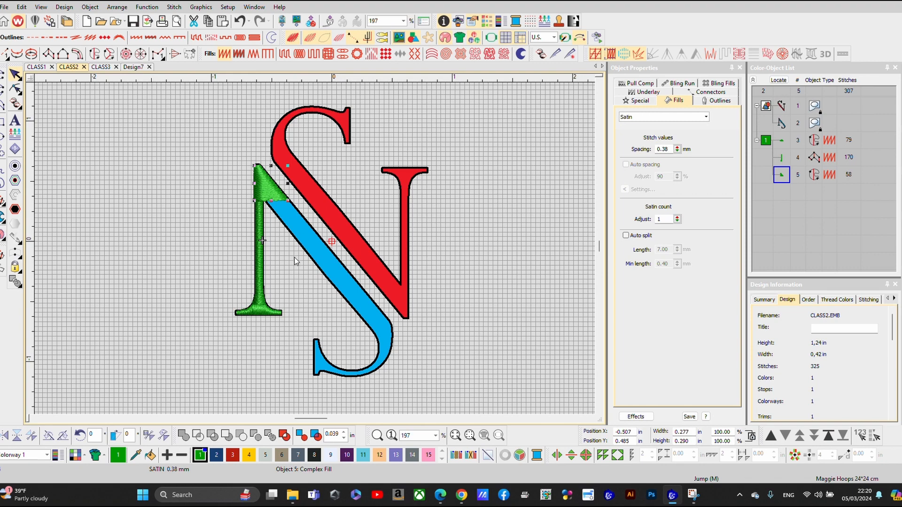
Hide TrueView and start a satin column with a point pair from the notch to the diagonal's outer edge, overlapping the triangle fill.
scroll(294, 258, "up", 5)
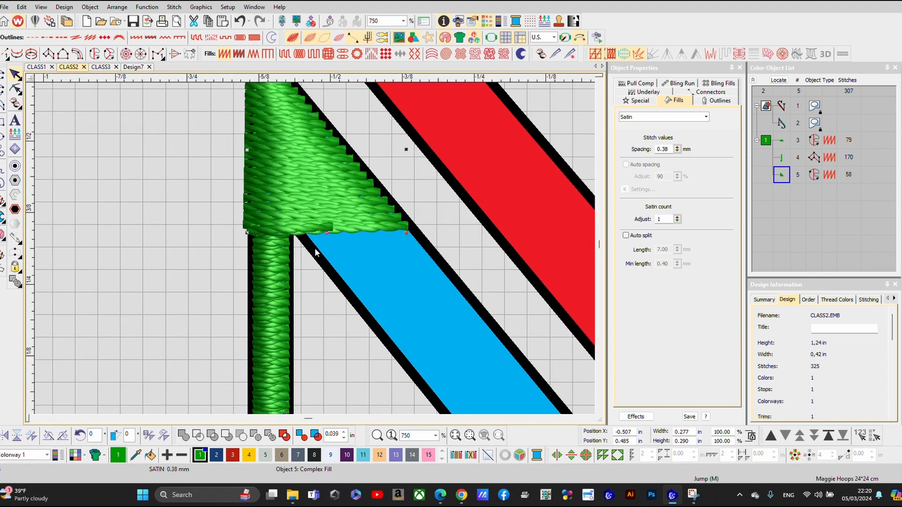
key("t")
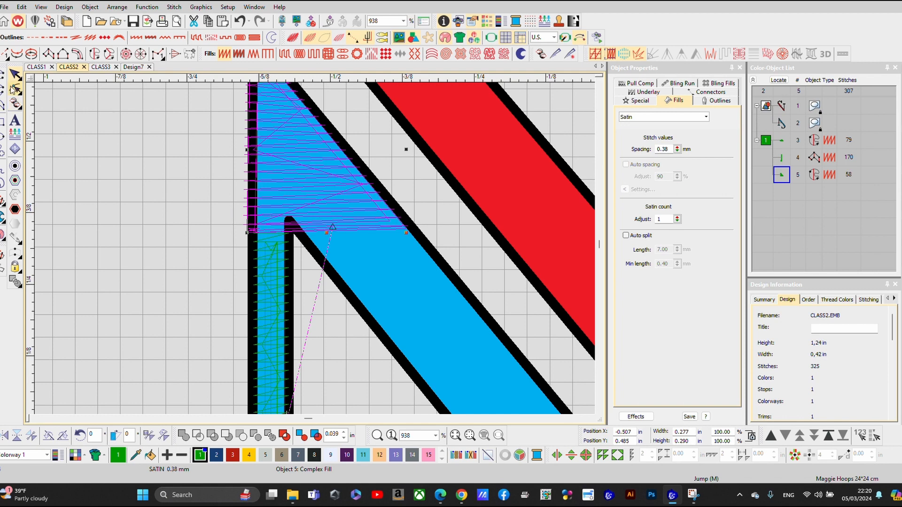
left_click(48, 53)
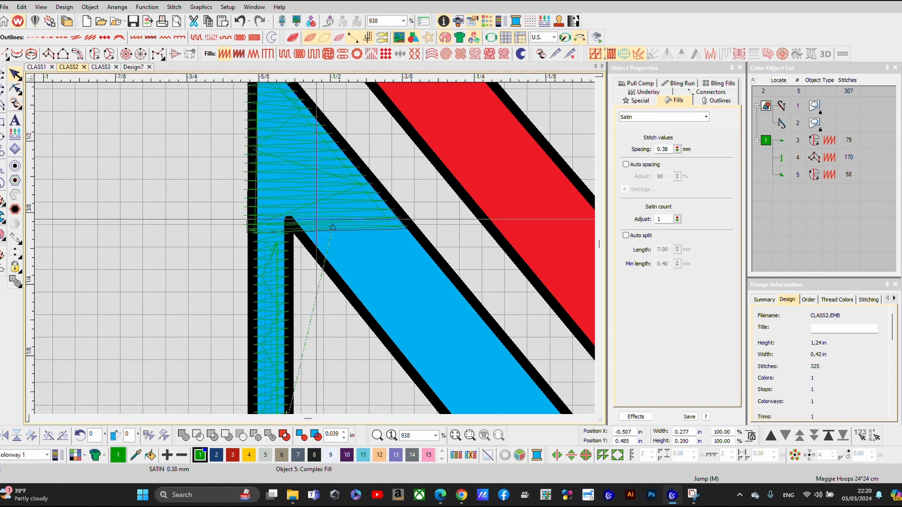
left_click(292, 217)
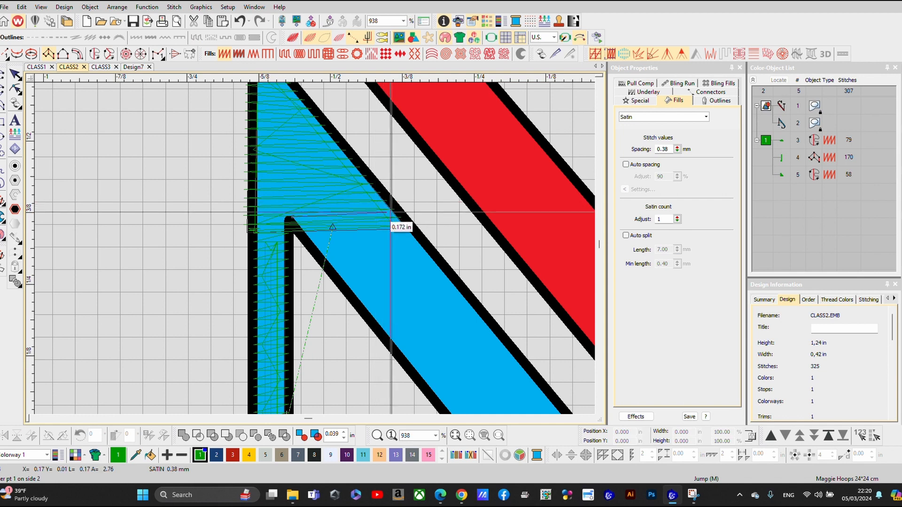
left_click(393, 212)
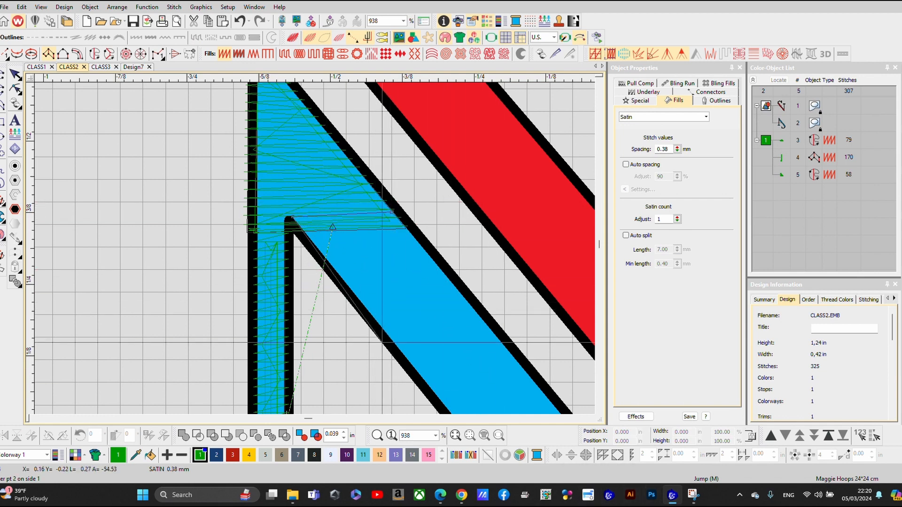
Extend the column down the blue diagonal to a slanted point pair at the start of the lower curve and finish it.
scroll(419, 333, "down", 2)
scroll(230, 305, "down", 4)
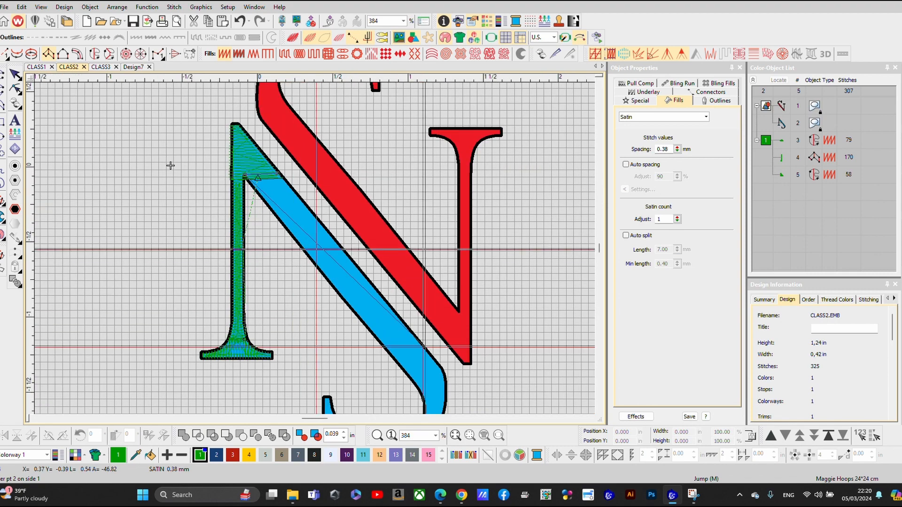
scroll(316, 298, "up", 4)
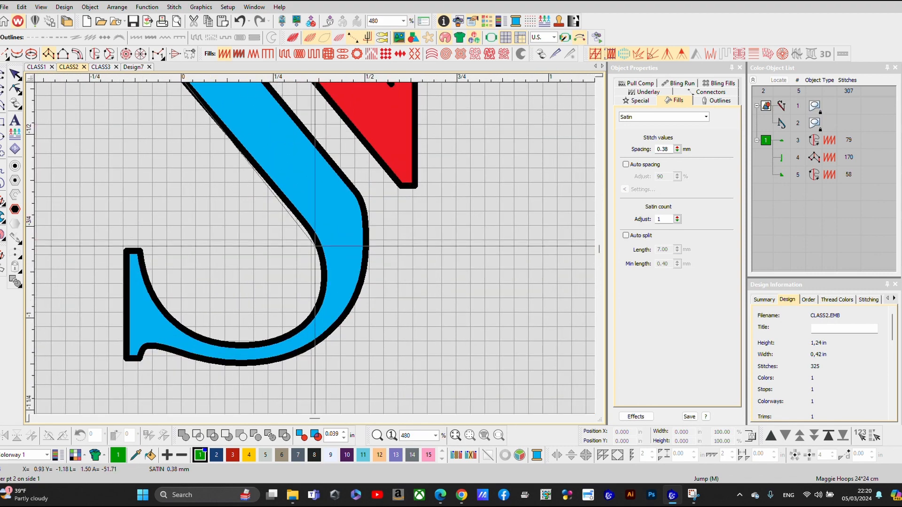
scroll(312, 239, "up", 1)
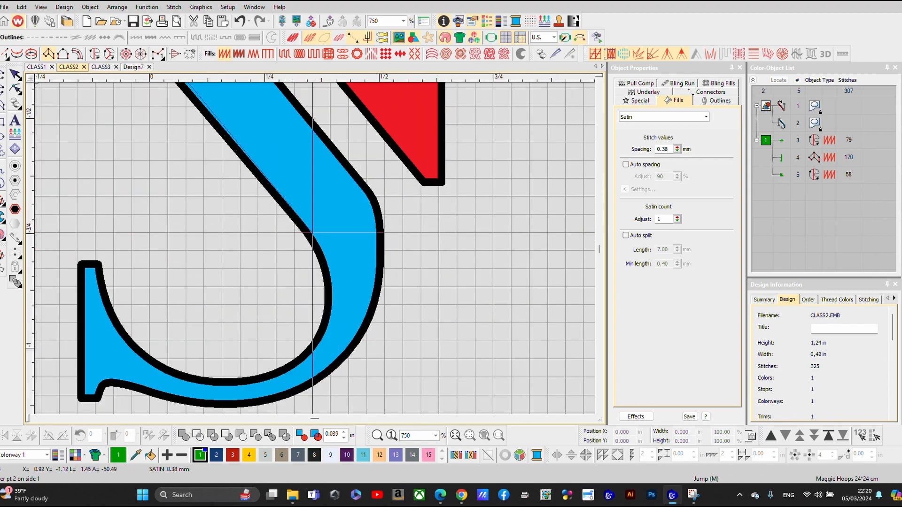
left_click(312, 233)
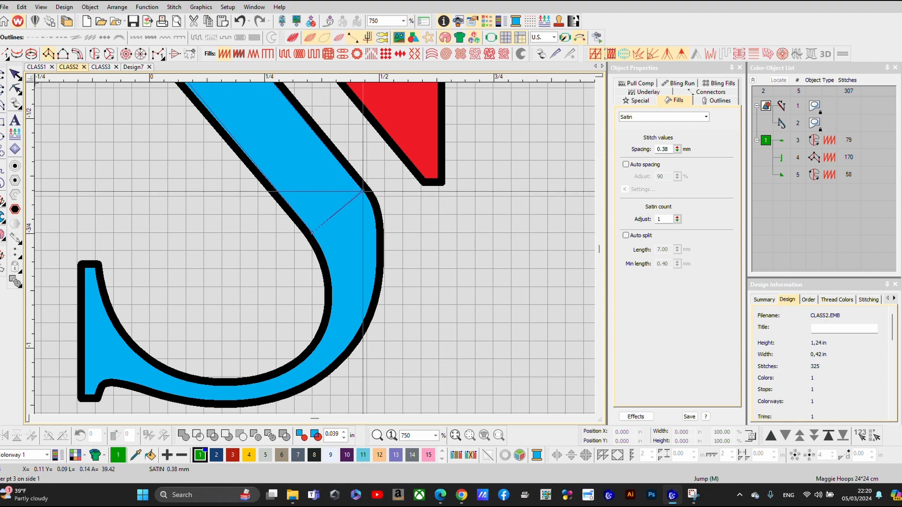
left_click(363, 192)
key("Return")
scroll(289, 284, "down", 4)
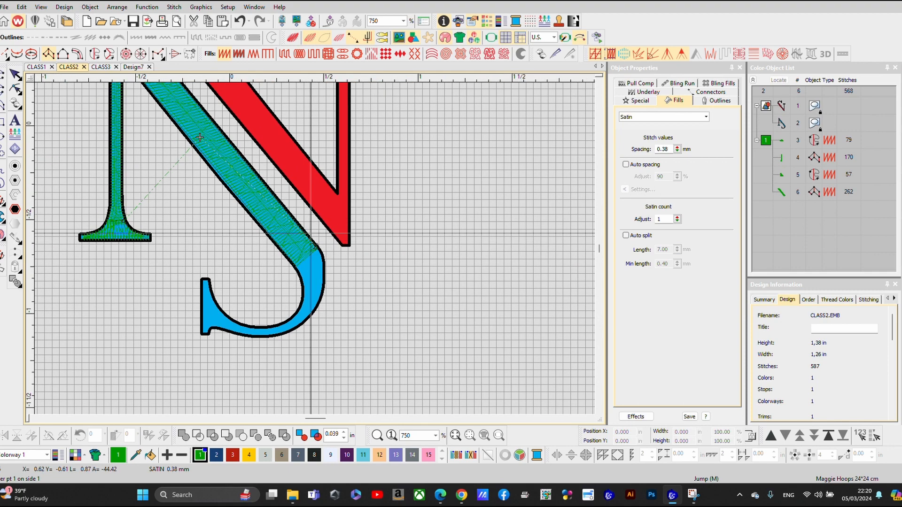
scroll(200, 137, "down", 5)
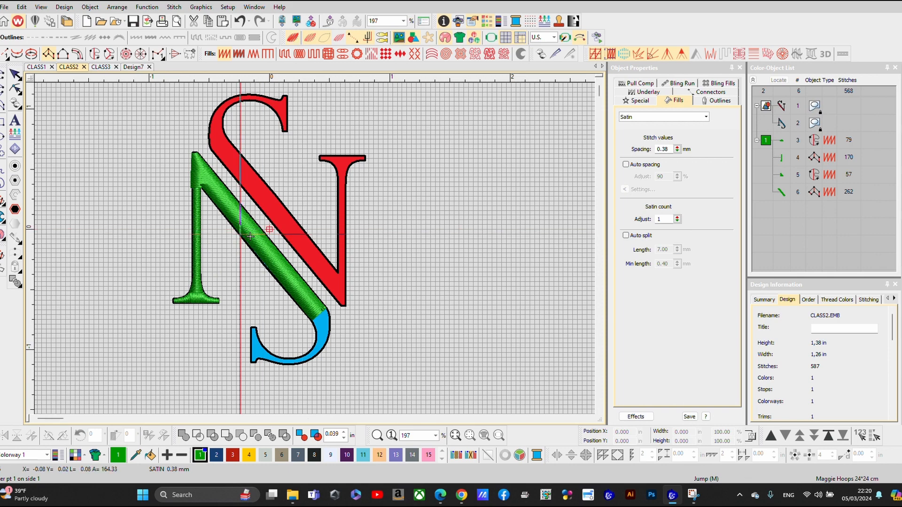
Start a satin column with a point pair at the green diagonal's lower end and a second pair across the beginning of the lower curve.
scroll(335, 253, "up", 3)
scroll(335, 253, "up", 1)
scroll(332, 253, "down", 2)
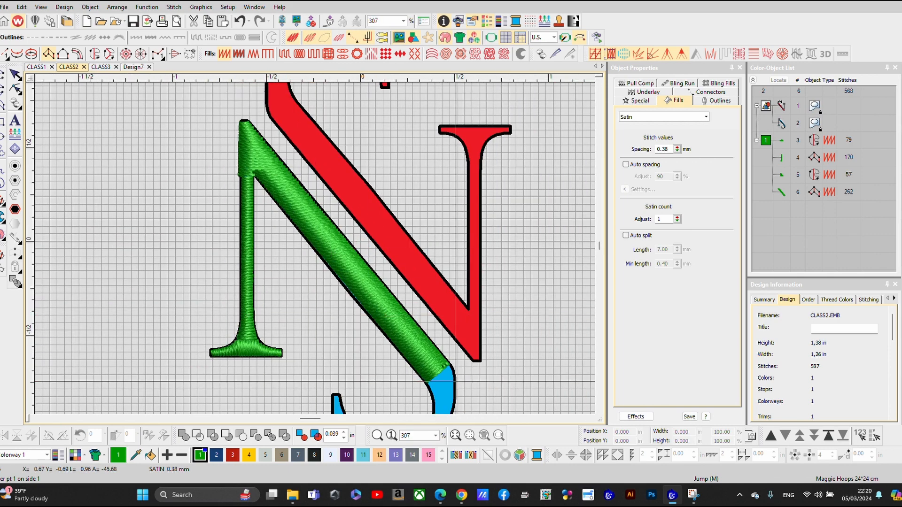
scroll(457, 392, "up", 2)
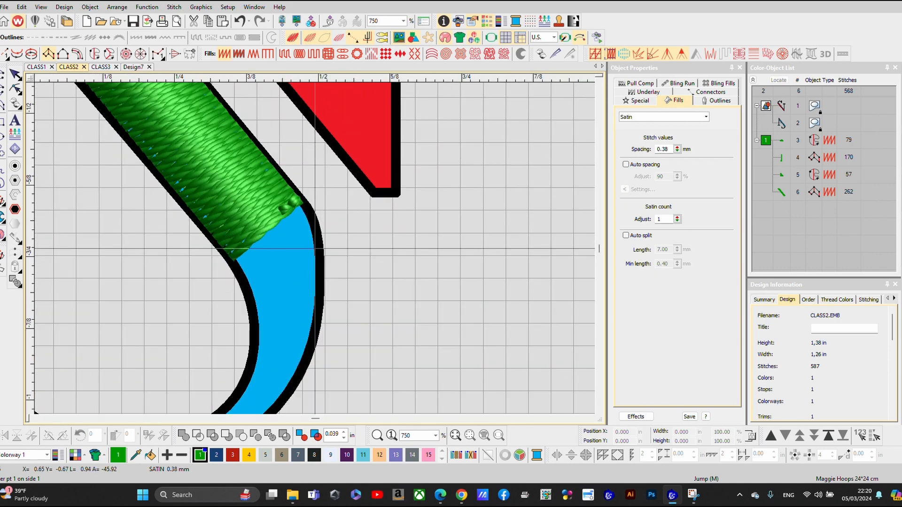
scroll(315, 250, "down", 1)
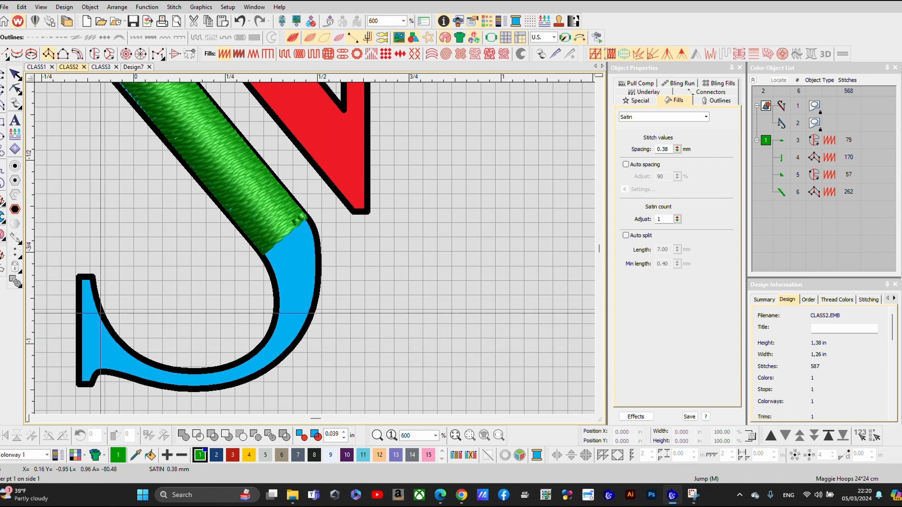
scroll(295, 280, "down", 4)
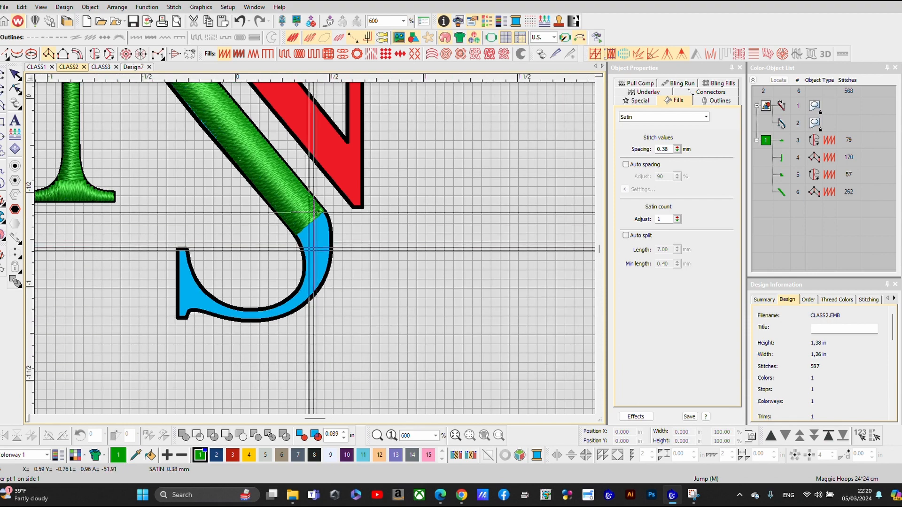
scroll(313, 248, "up", 4)
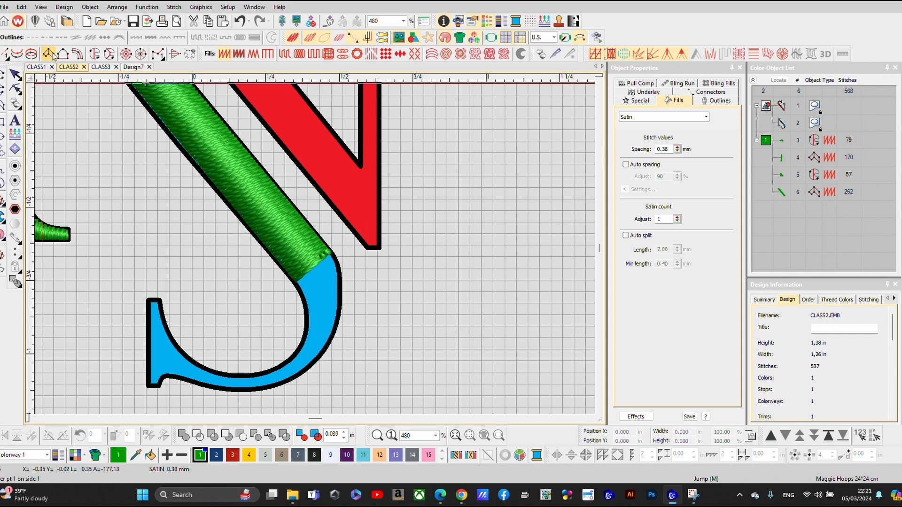
scroll(295, 281, "up", 2)
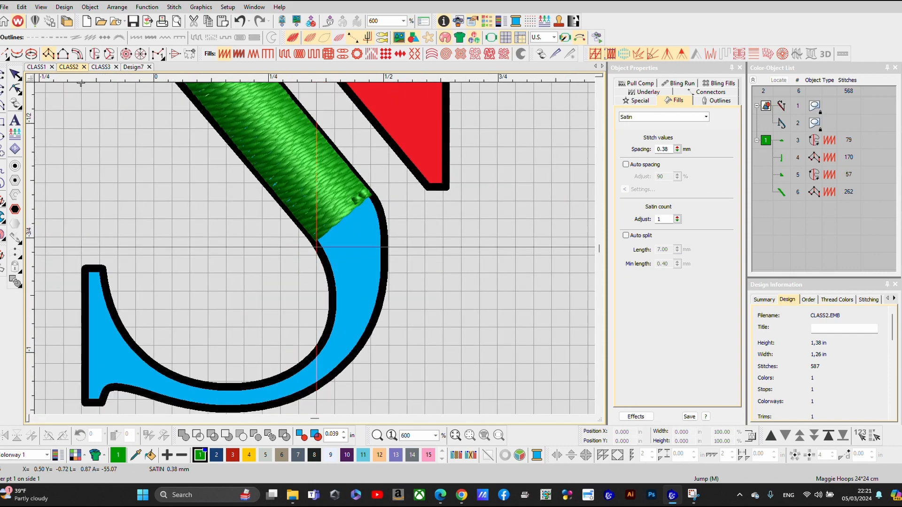
scroll(314, 248, "up", 2)
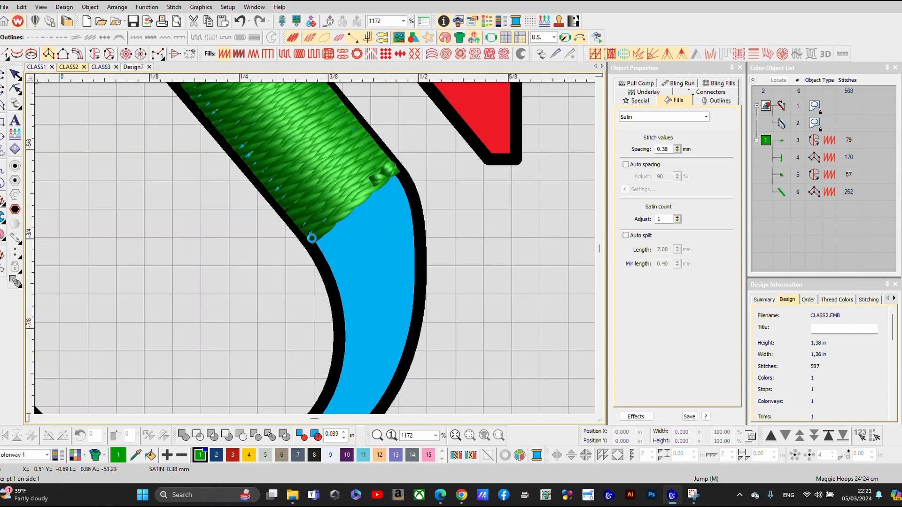
left_click(298, 228)
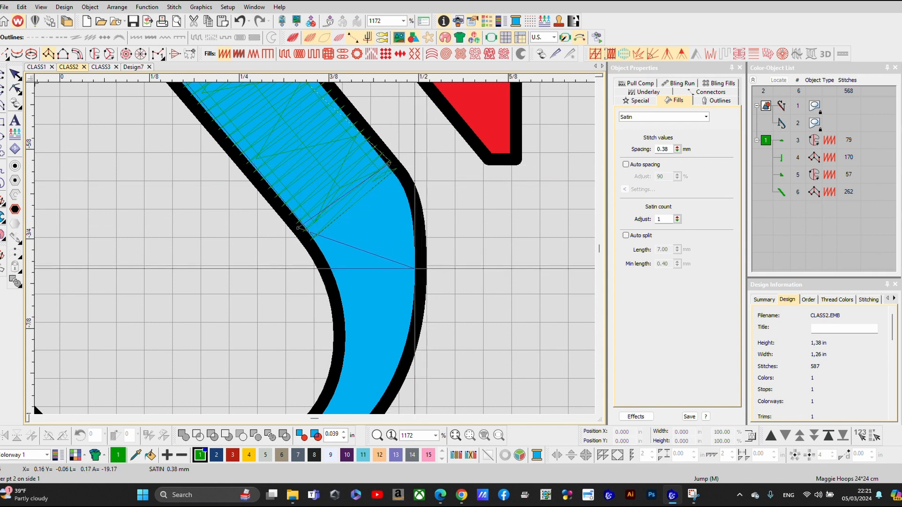
left_click(414, 268)
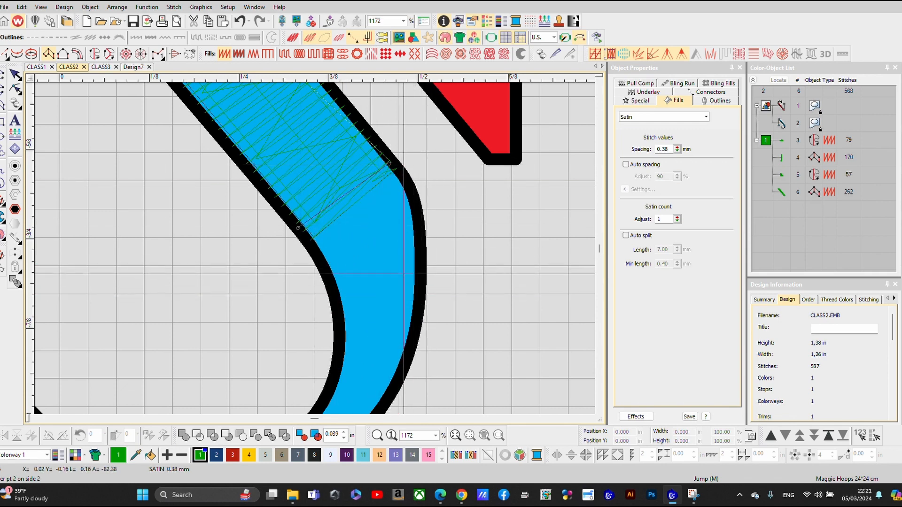
key("BackSpace")
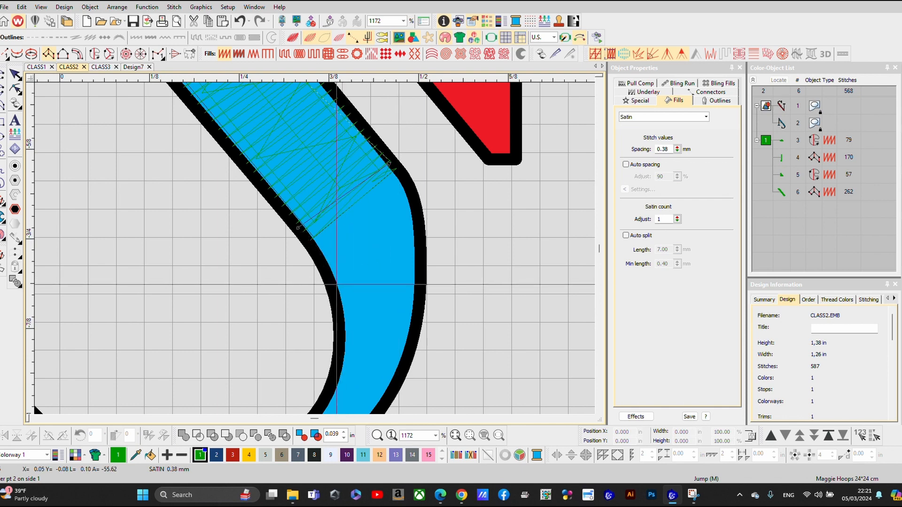
left_click(337, 285)
left_click(418, 257)
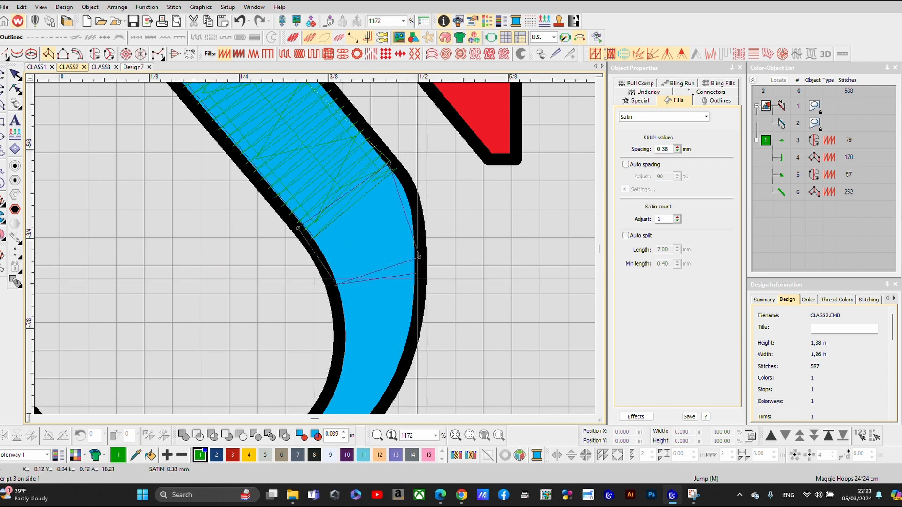
Extend the column around the blue lower curve with three more point pairs, ending just before the serif, and finish it.
middle_click(349, 324)
left_click(301, 312)
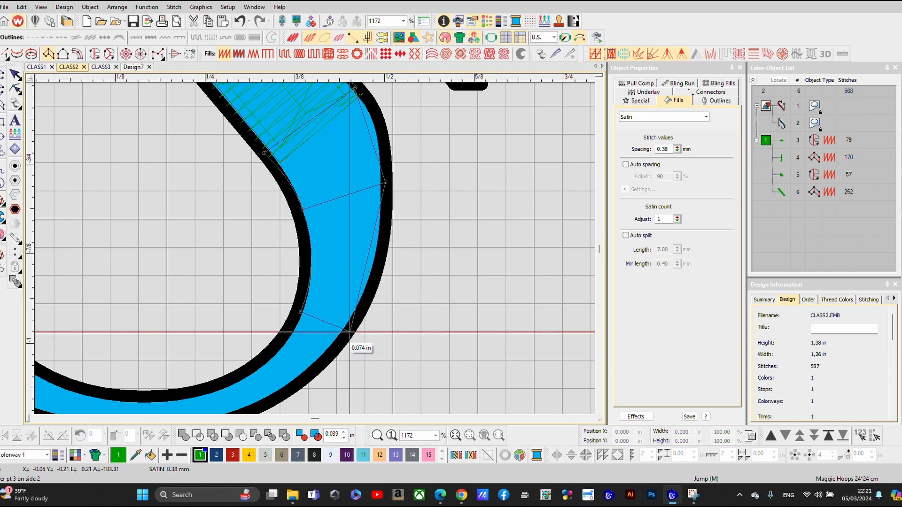
left_click(350, 333)
middle_click(310, 321)
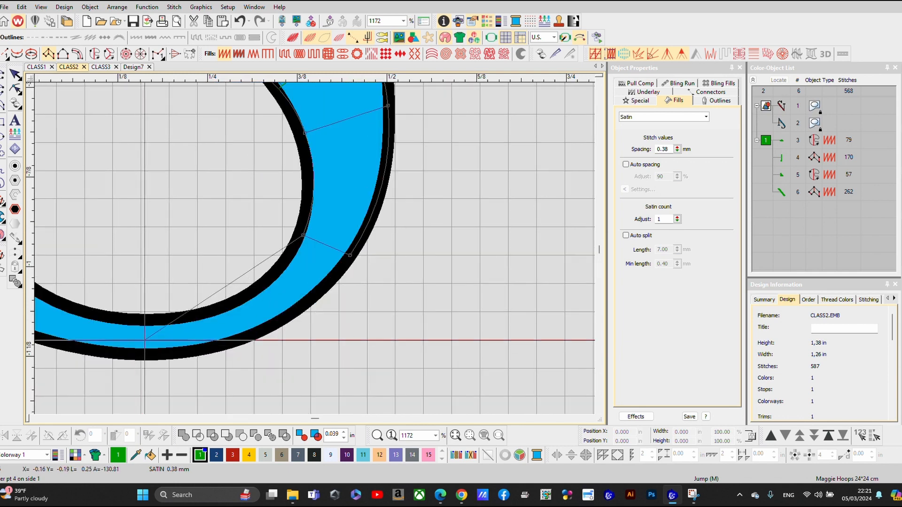
left_click(169, 325)
left_click(166, 350)
middle_click(187, 302)
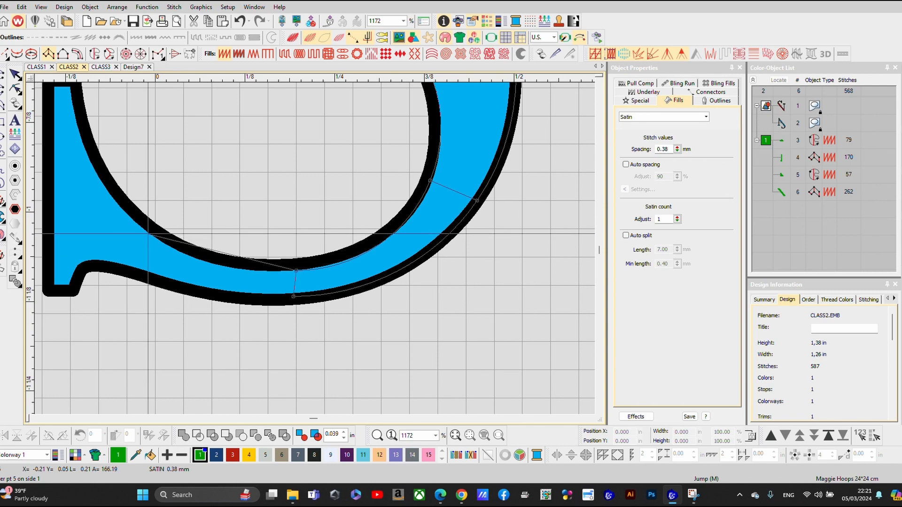
left_click(139, 229)
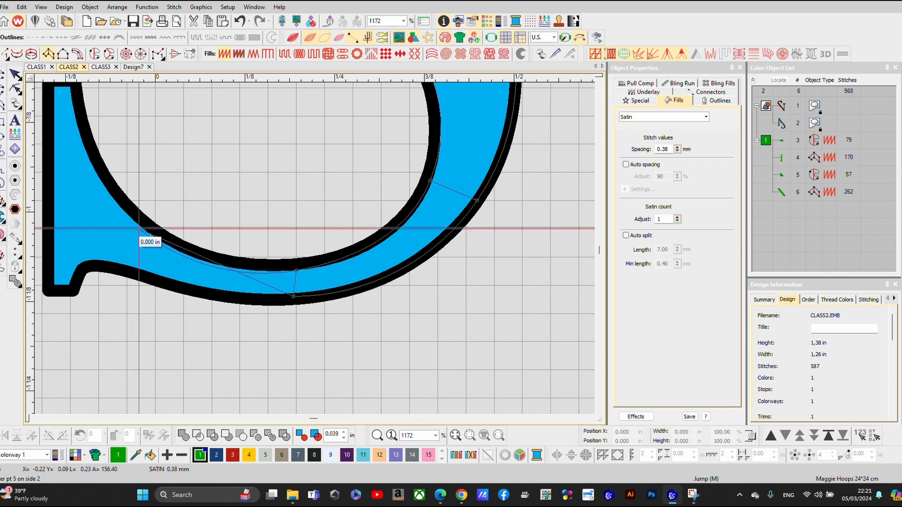
left_click(126, 267)
key("Return")
scroll(327, 235, "down", 2)
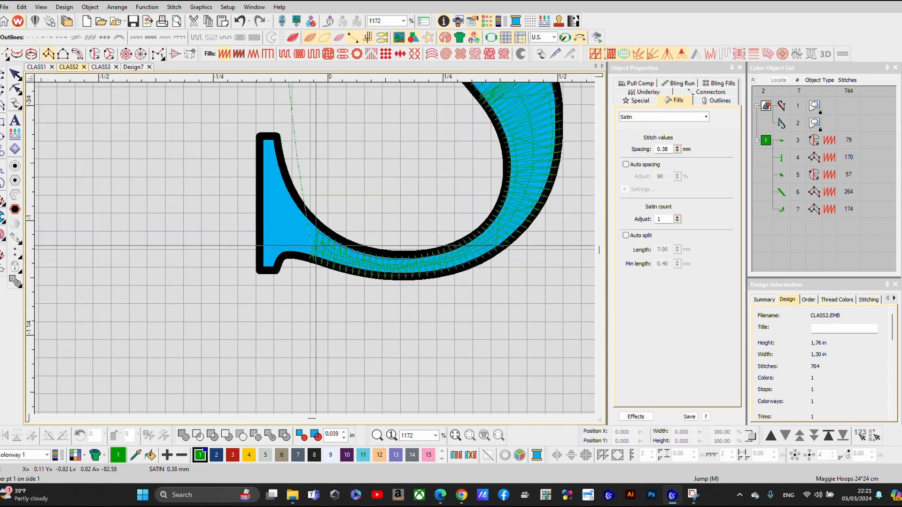
scroll(328, 241, "down", 5)
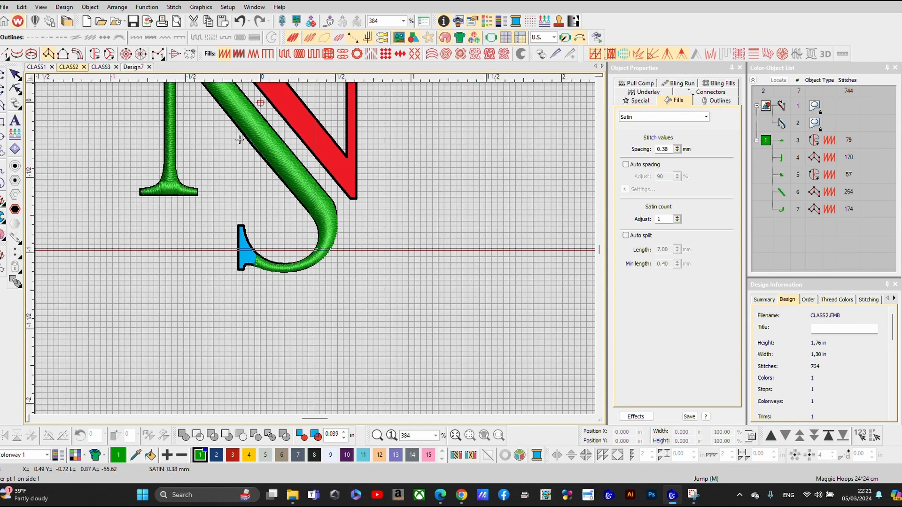
Hide TrueView and trace an open shape from the curve column's end along the serif's lower edge to its lower outer corner.
scroll(263, 248, "up", 5)
scroll(314, 248, "up", 2)
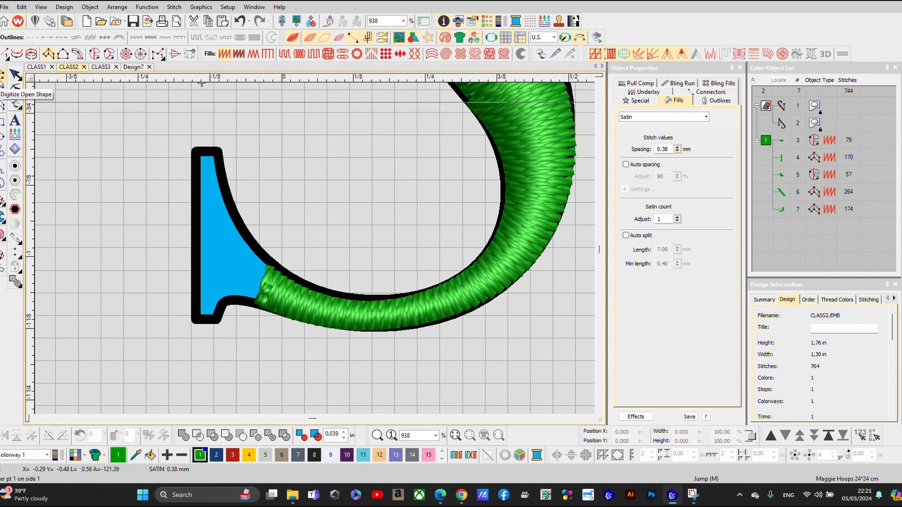
left_click(1, 91)
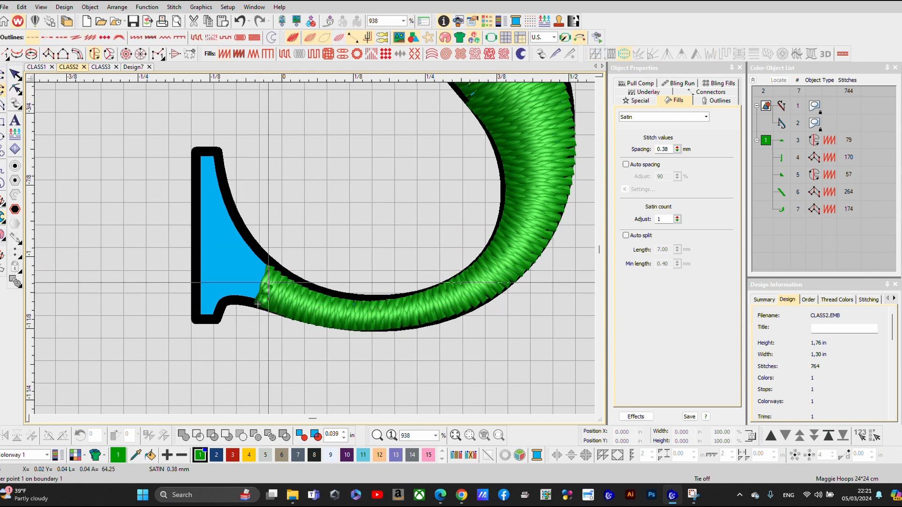
key("t")
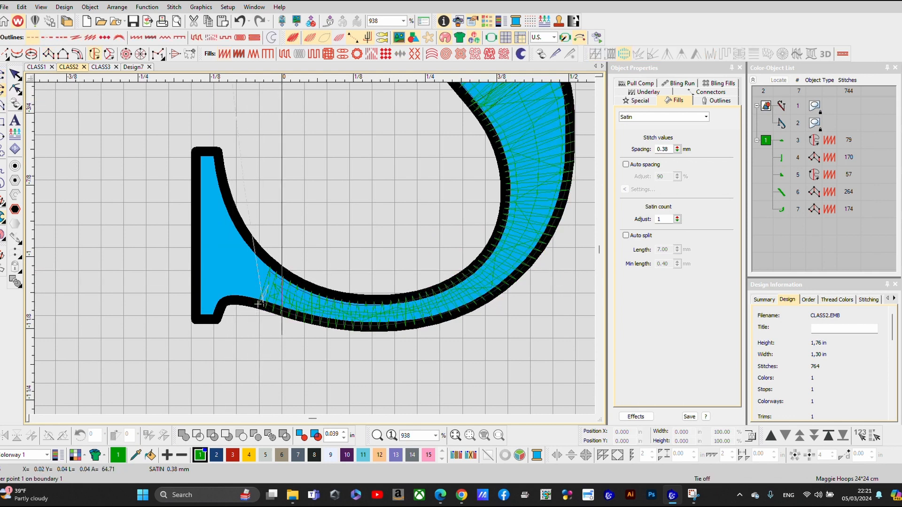
right_click(281, 272)
left_click(280, 271)
left_click(266, 307)
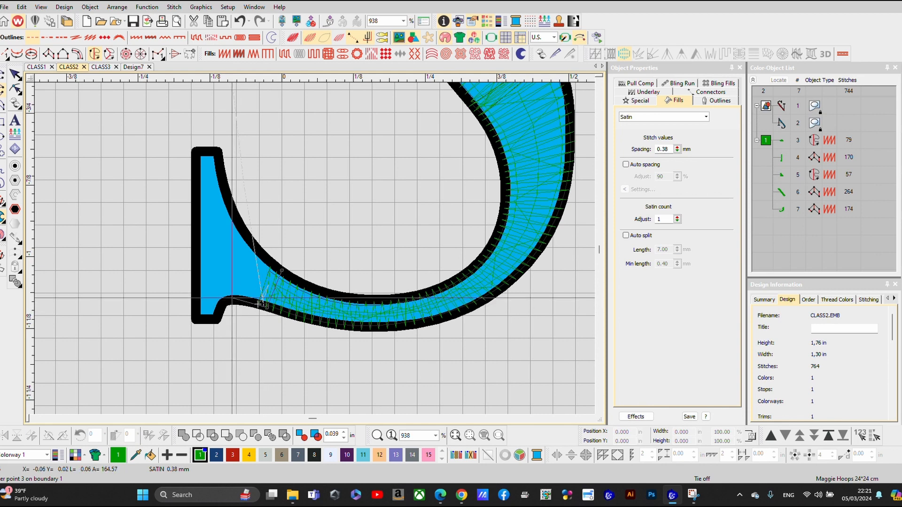
left_click(232, 296)
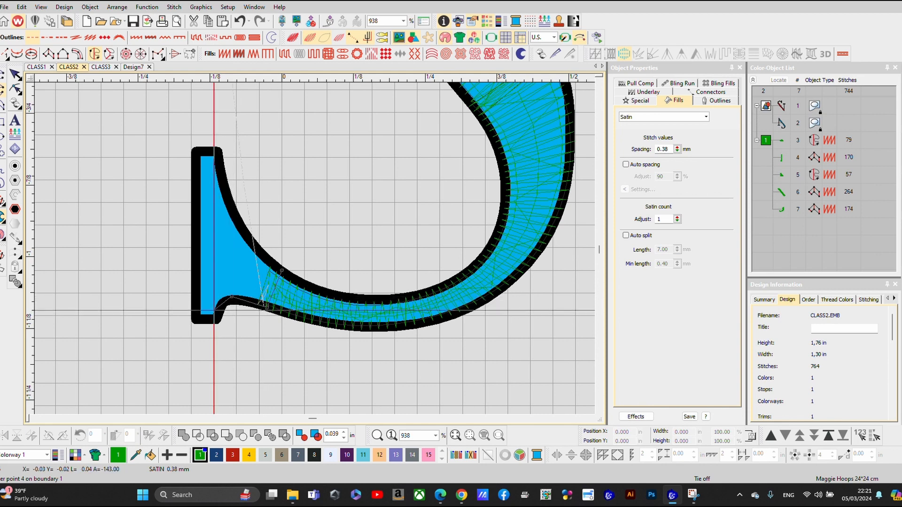
left_click(214, 313)
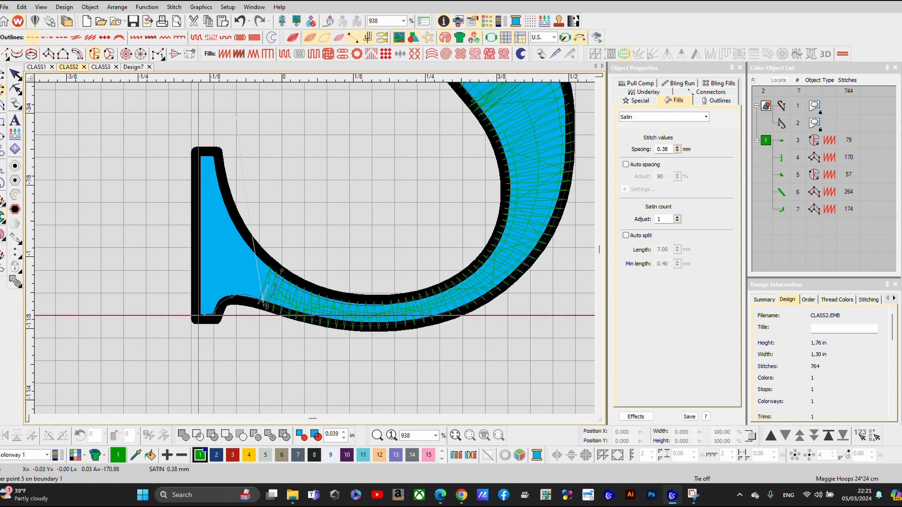
left_click(198, 315)
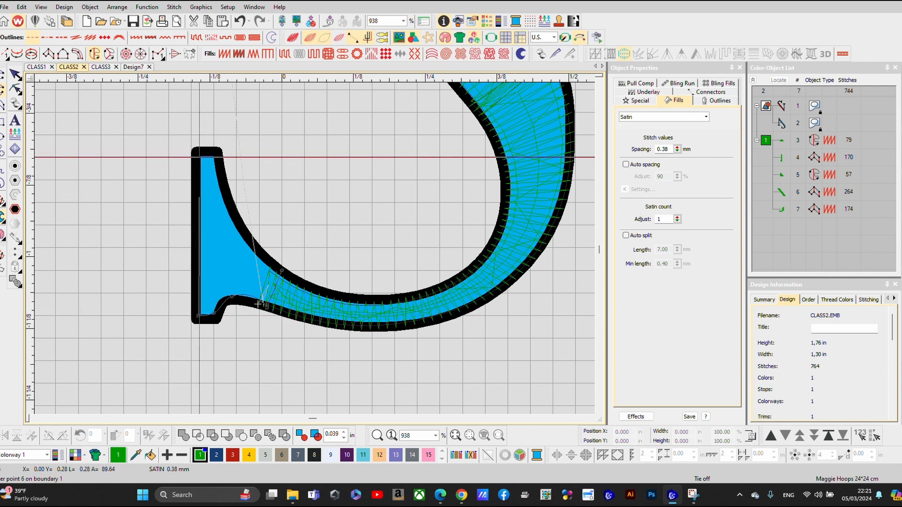
Trace the serif's straight side, upper tip and inner curve, finish the outline and convert it to a Satin fill.
left_click(201, 158)
left_click(214, 157)
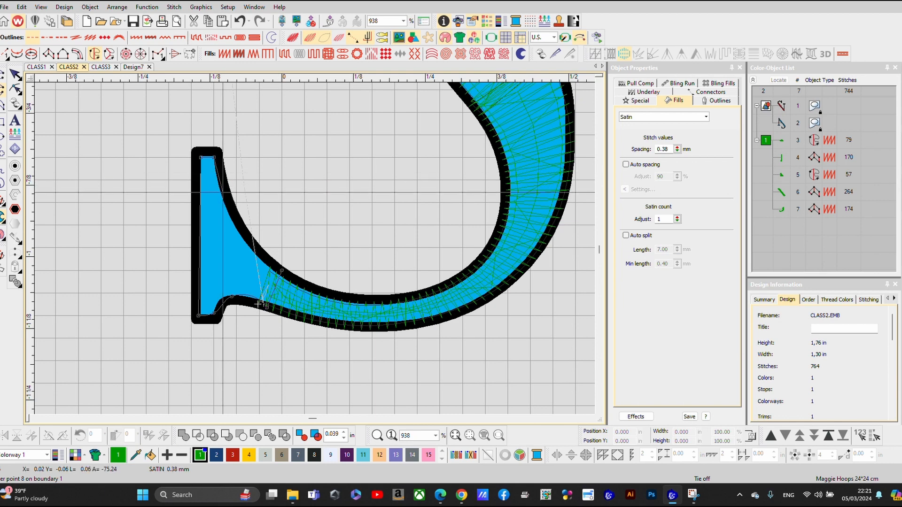
left_click(222, 192)
left_click(238, 233)
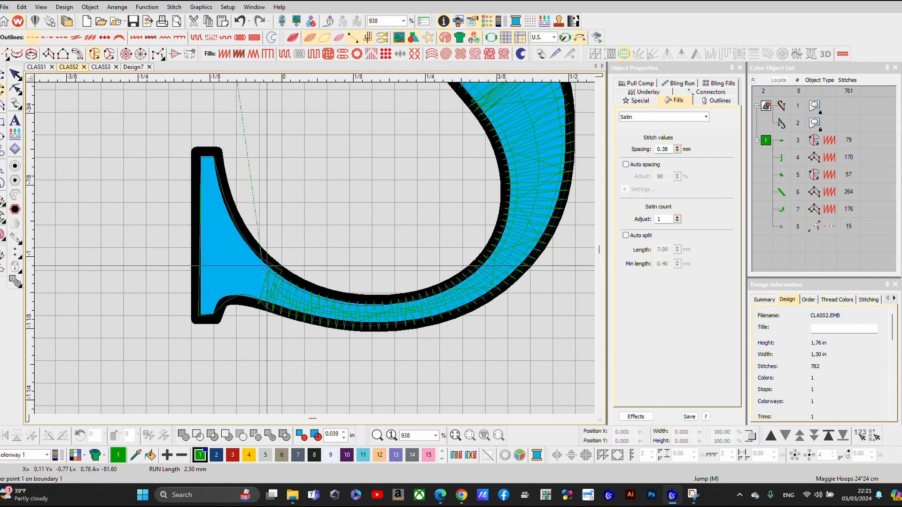
key("Return")
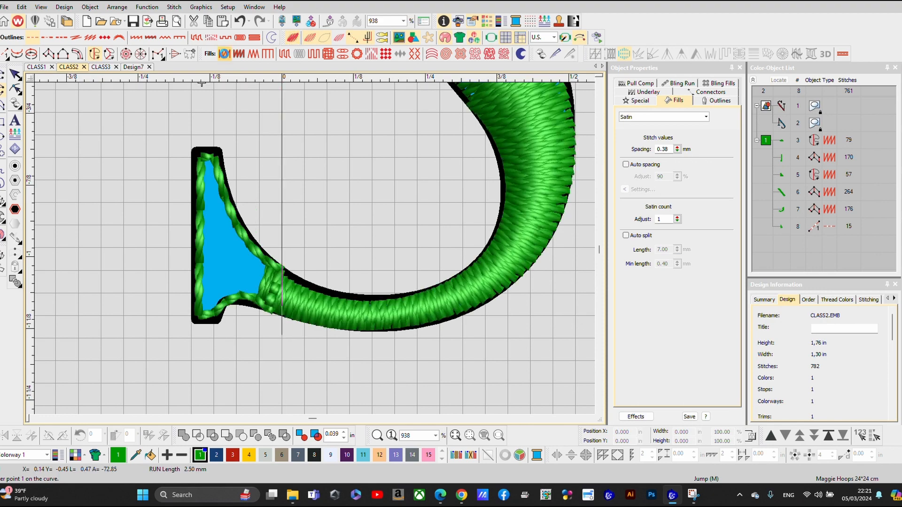
left_click(225, 54)
scroll(201, 245, "down", 2)
scroll(314, 235, "down", 8)
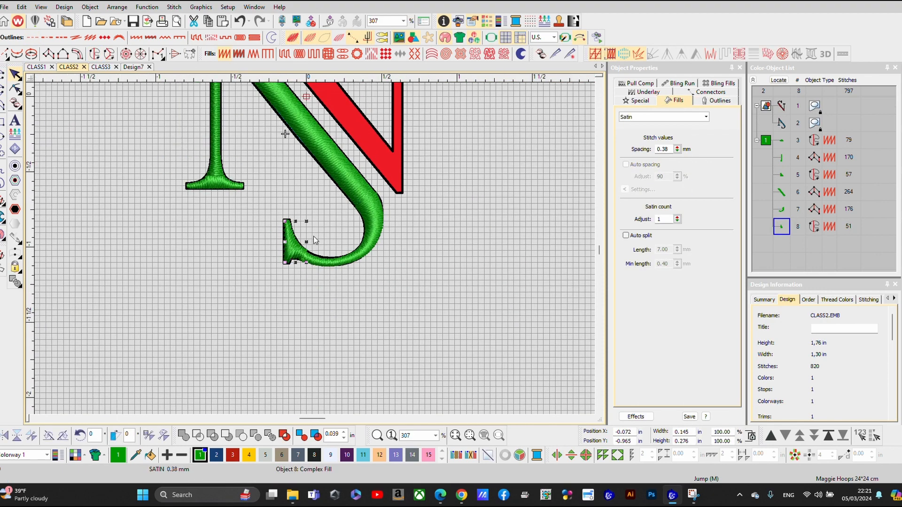
scroll(317, 248, "up", 3)
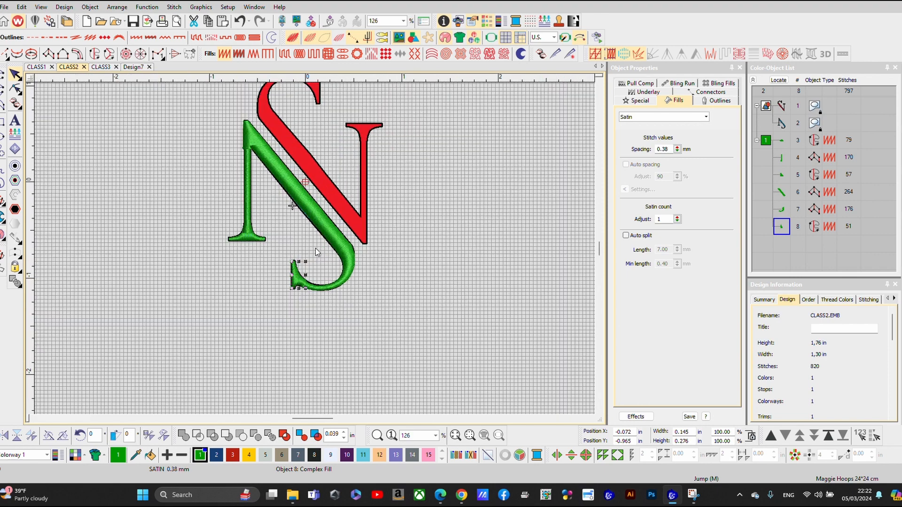
left_click(184, 234)
Select all six green satin objects of the finished letter and duplicate them in place.
scroll(331, 297, "down", 3)
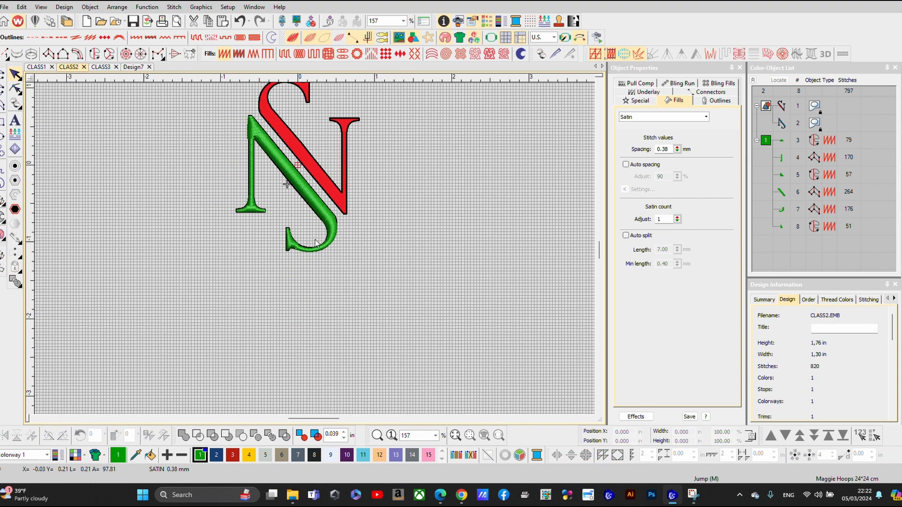
scroll(315, 248, "up", 2)
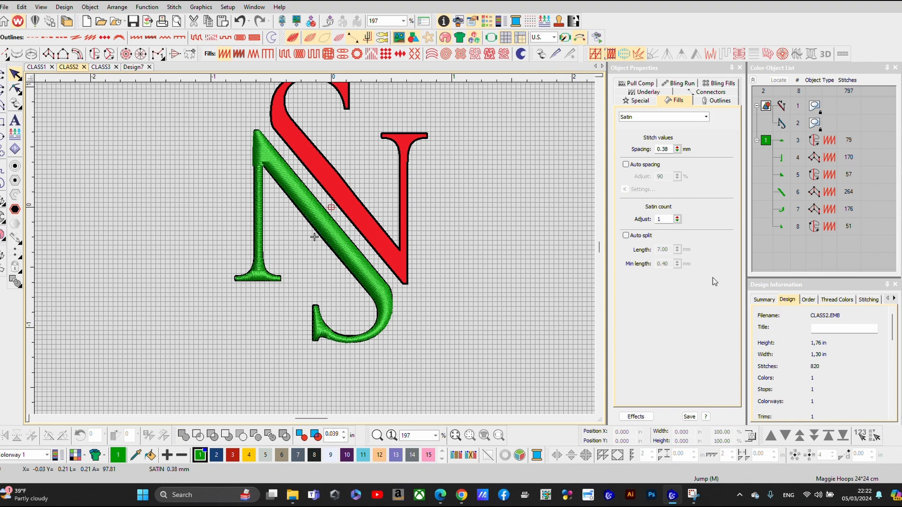
scroll(778, 383, "down", 1)
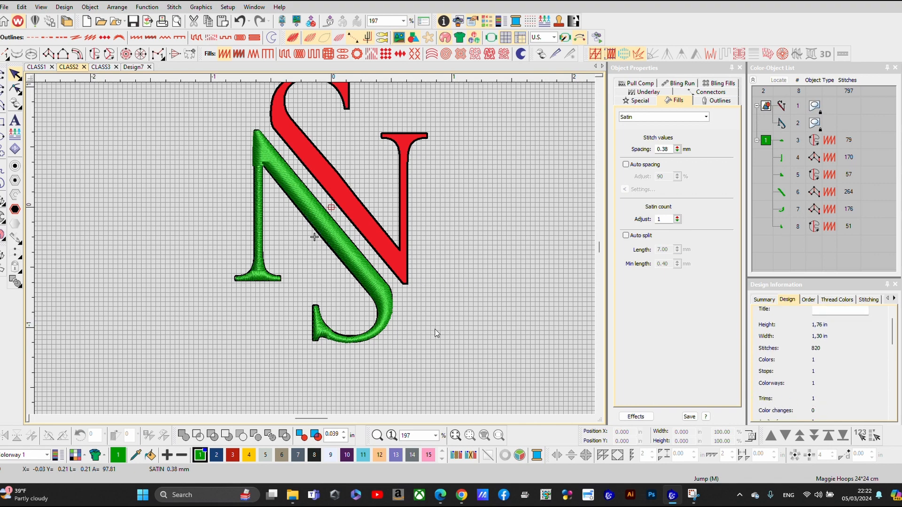
scroll(237, 247, "down", 2)
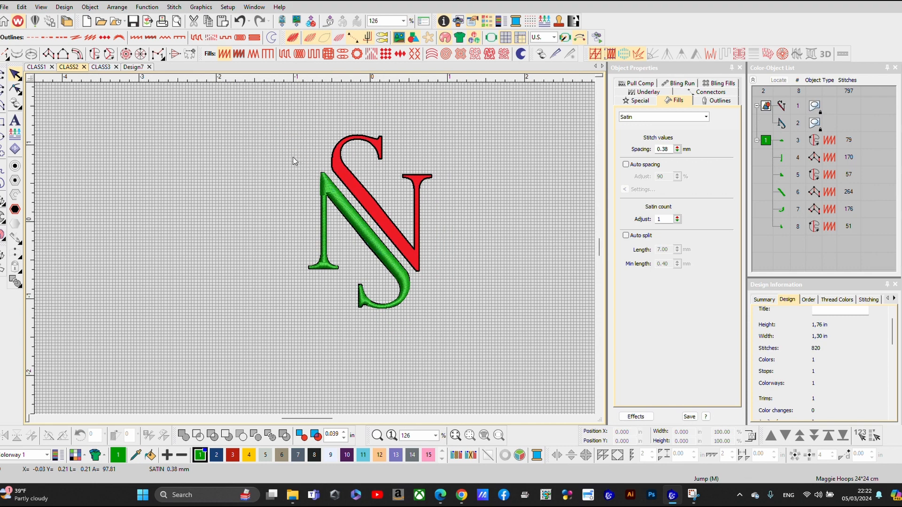
left_click_drag(292, 157, 452, 367)
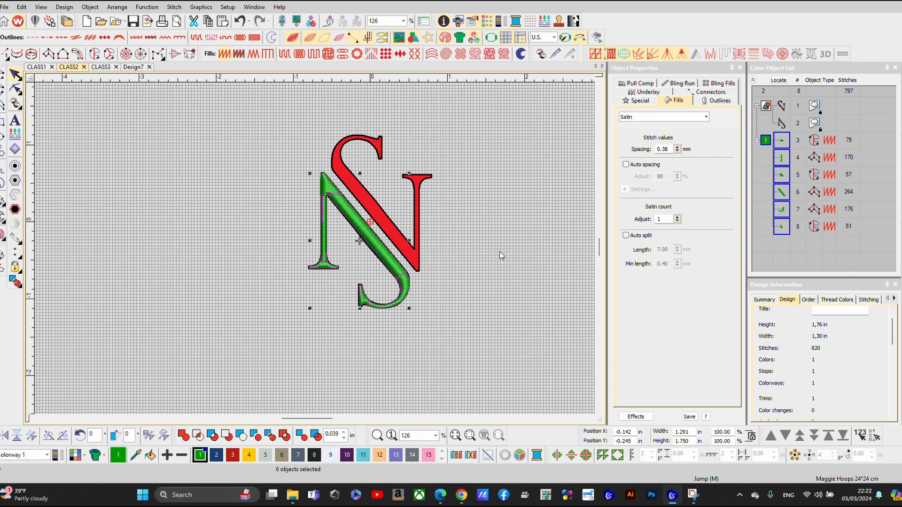
key("ctrl+d")
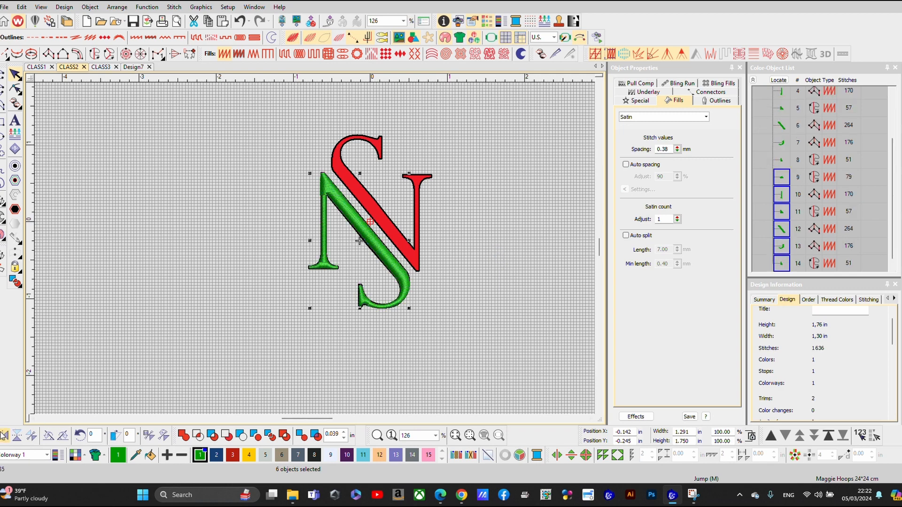
Mirror the duplicated letter horizontally and vertically, move it onto the red letter and deselect it.
left_click(16, 436)
left_click(16, 436)
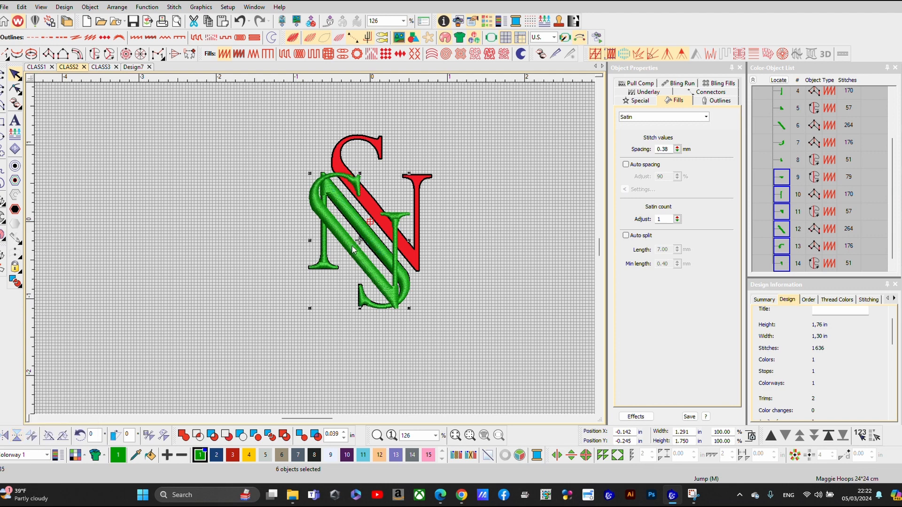
left_click_drag(352, 247, 374, 213)
left_click(173, 191)
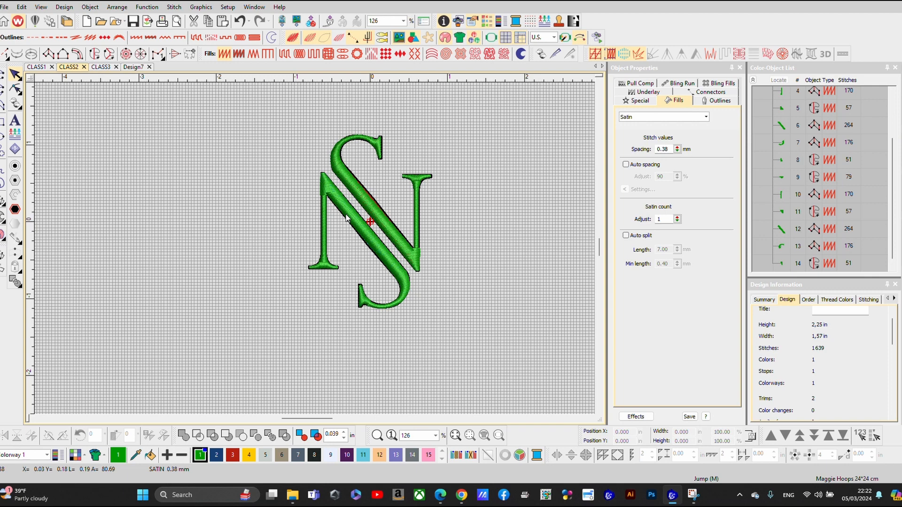
Try mirroring the original letter's diagonal column horizontally, and undo it.
left_click(370, 223)
left_click(4, 437)
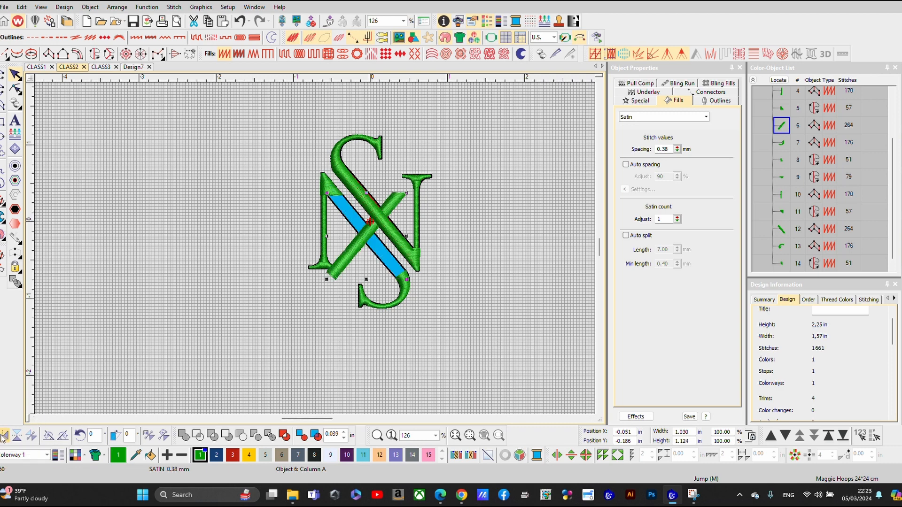
left_click(240, 21)
Select the original letter's five objects above and beyond the foot serif, try mirroring them horizontally and vertically, and undo both mirrors.
left_click(325, 220)
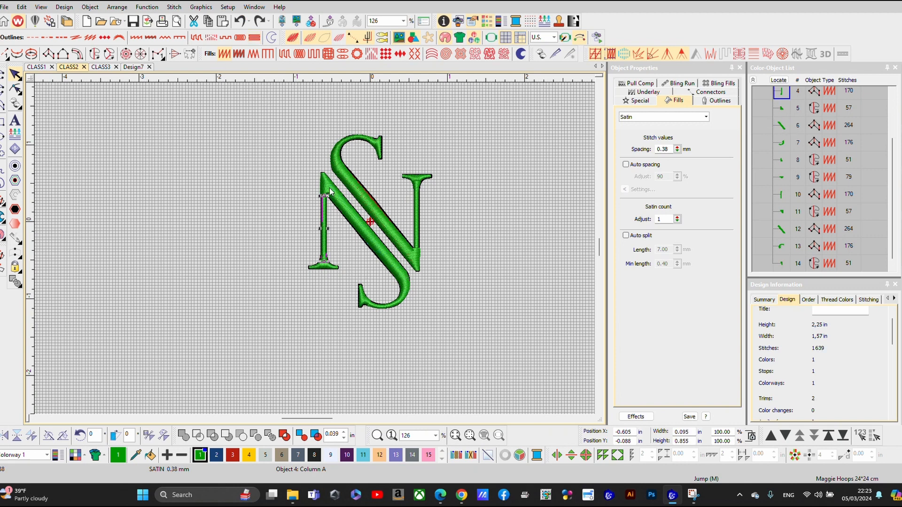
left_click(337, 197, "ctrl")
left_click(372, 244, "ctrl")
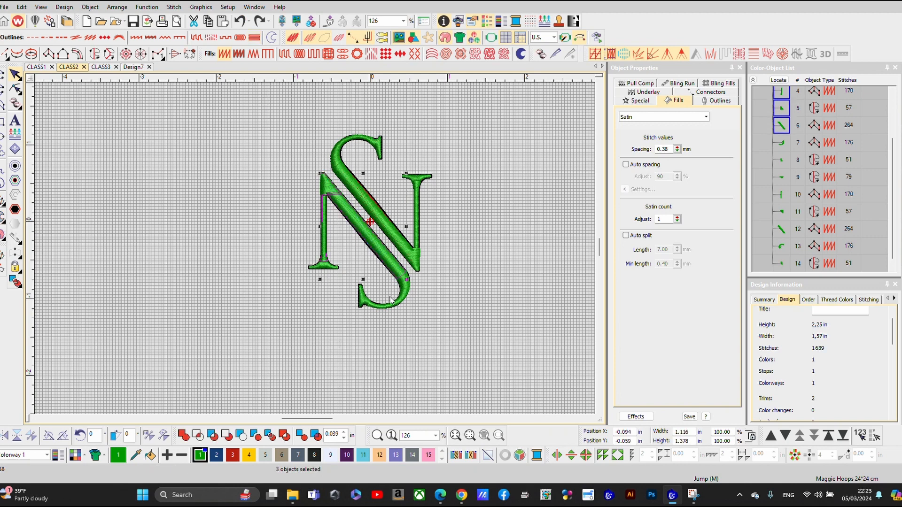
left_click(394, 308, "ctrl")
left_click(365, 305, "ctrl")
left_click(4, 438)
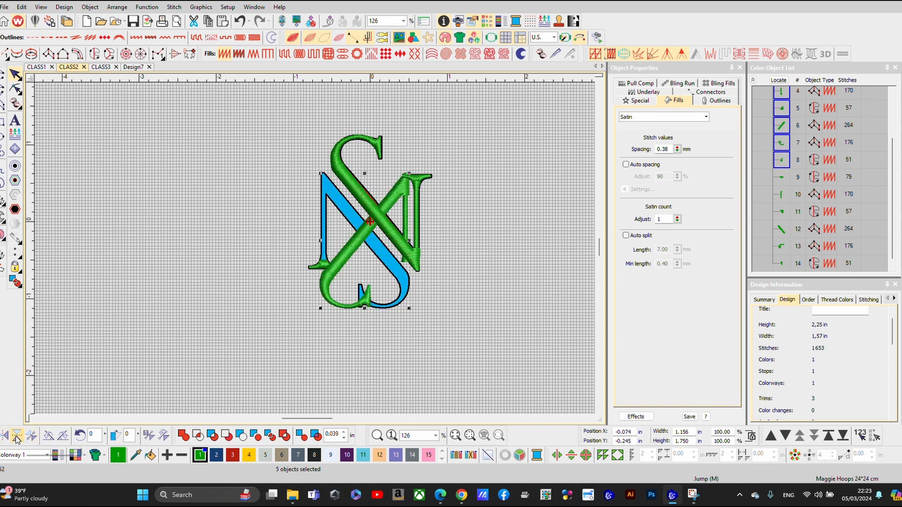
left_click(17, 438)
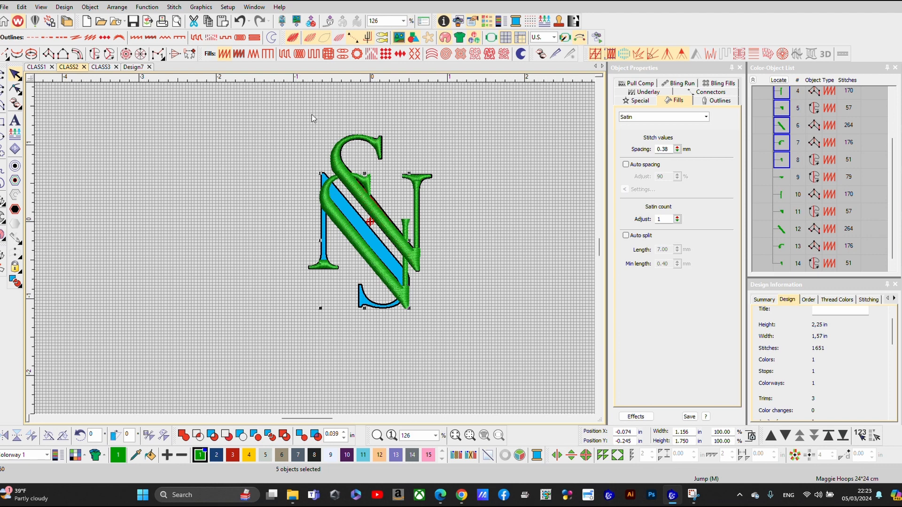
left_click(240, 20)
left_click(240, 20)
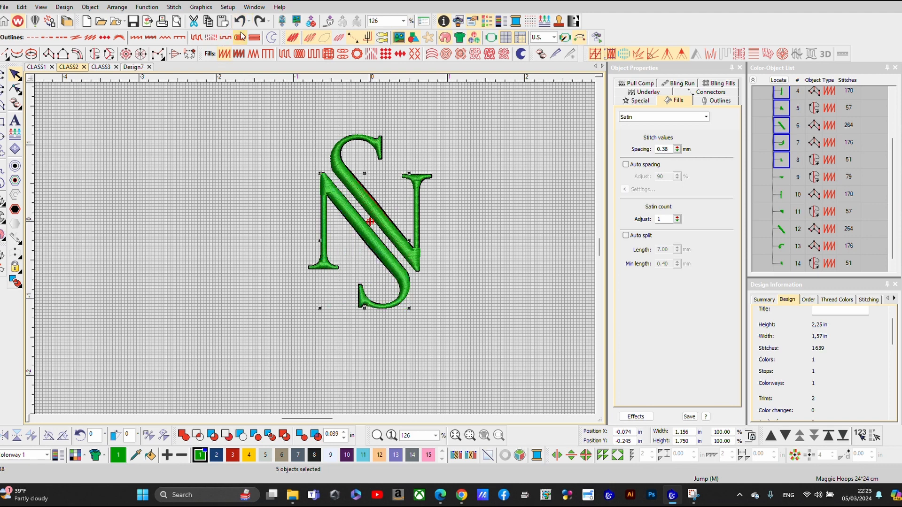
left_click(222, 282)
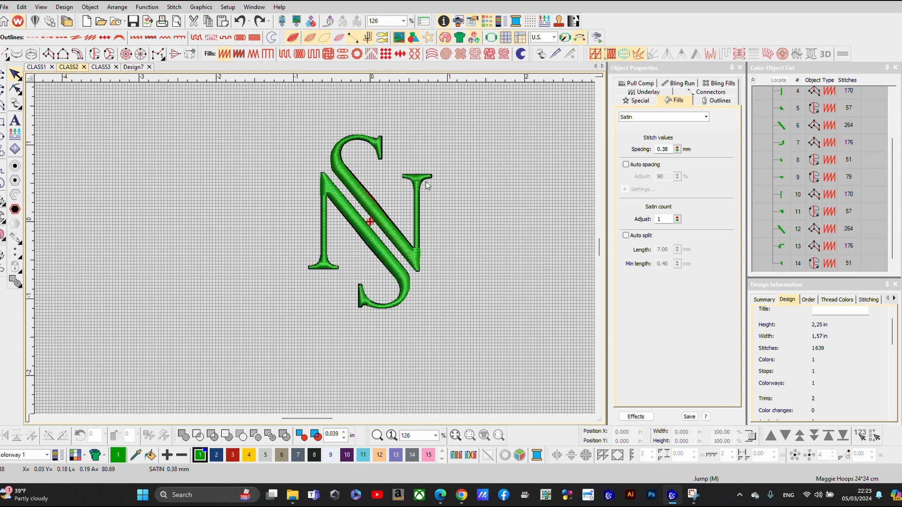
Place a vertical guide left of the monogram and select all twelve green satin objects of both letters.
scroll(428, 184, "up", 3)
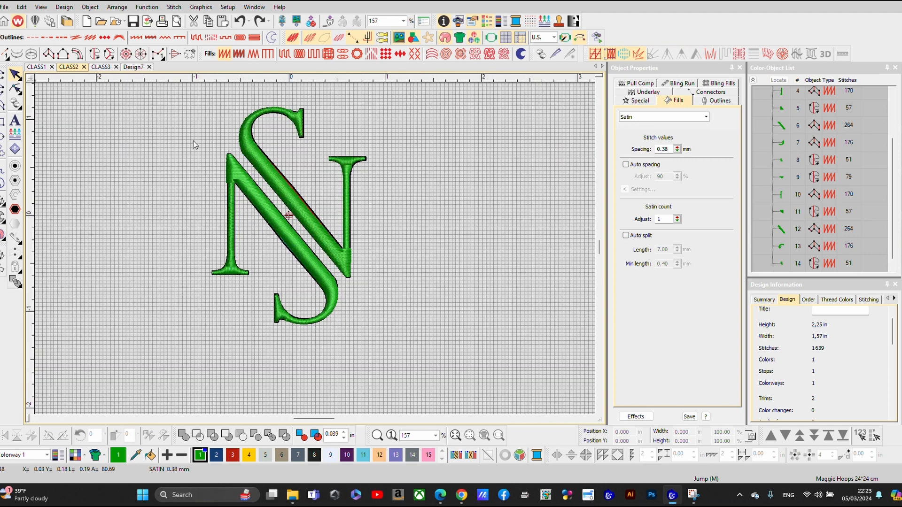
left_click_drag(193, 140, 398, 387)
left_click(168, 79)
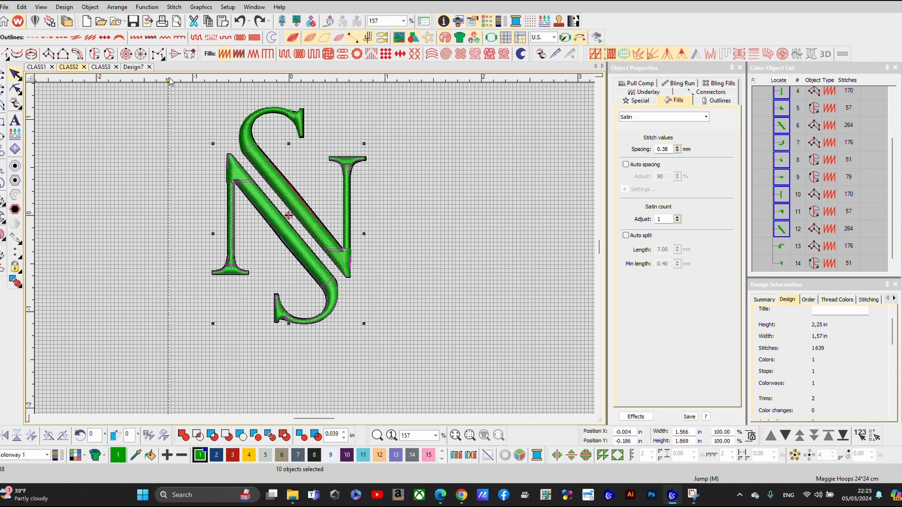
left_click(183, 101)
left_click_drag(164, 99, 433, 381)
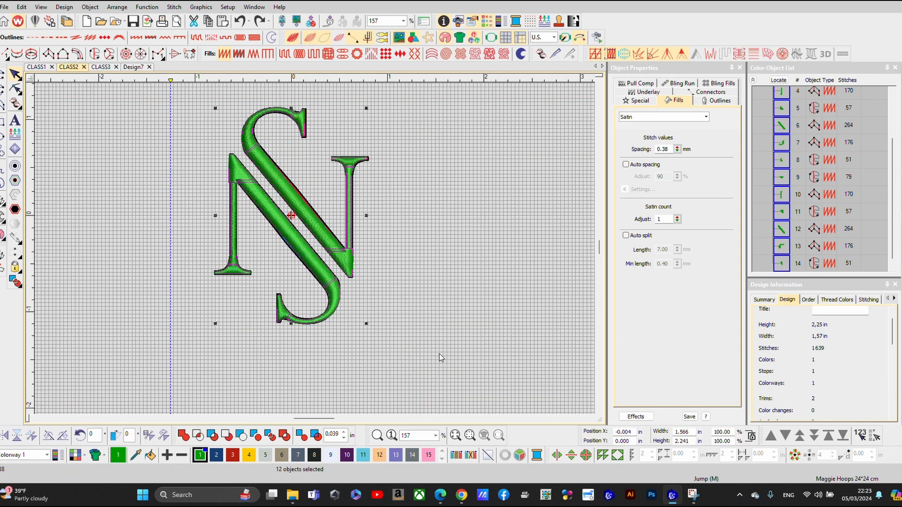